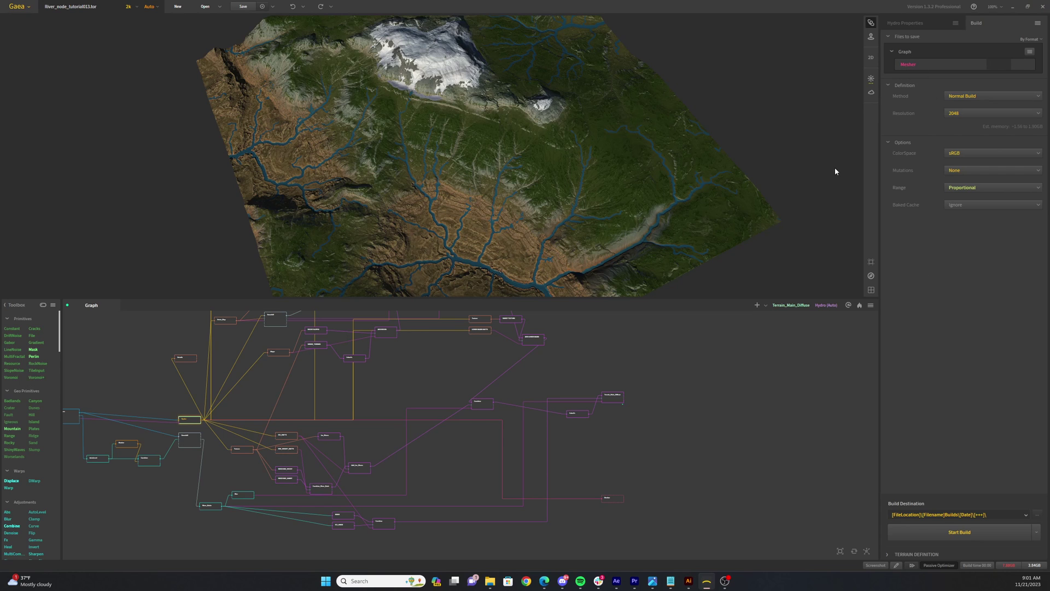
- Open the Mesher node's properties and choose Wavefront OBJ as its export format
left_click(611, 499)
scroll(607, 506, "up", 5)
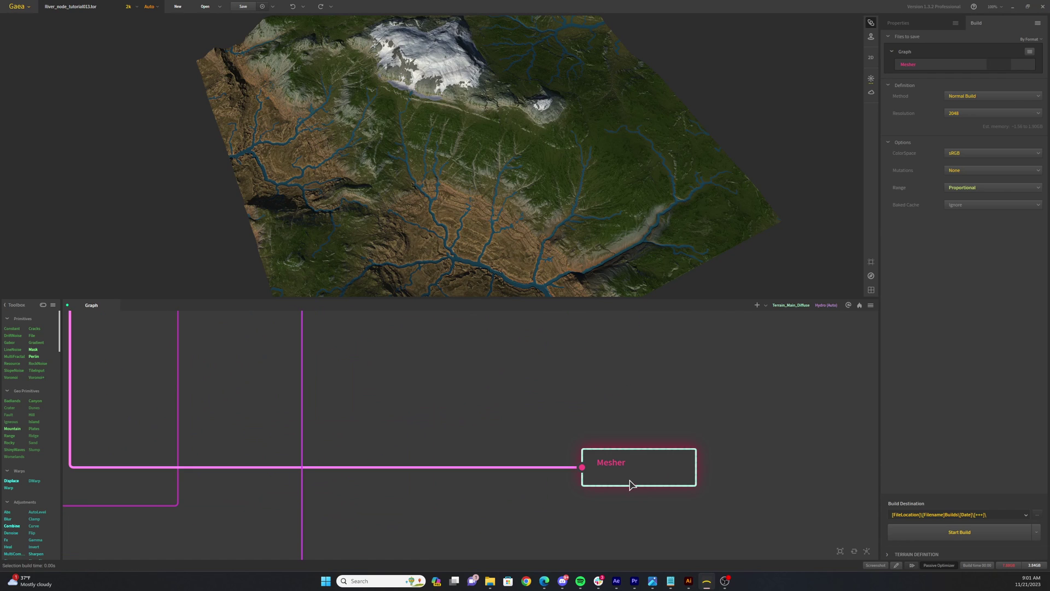
scroll(553, 478, "down", 8)
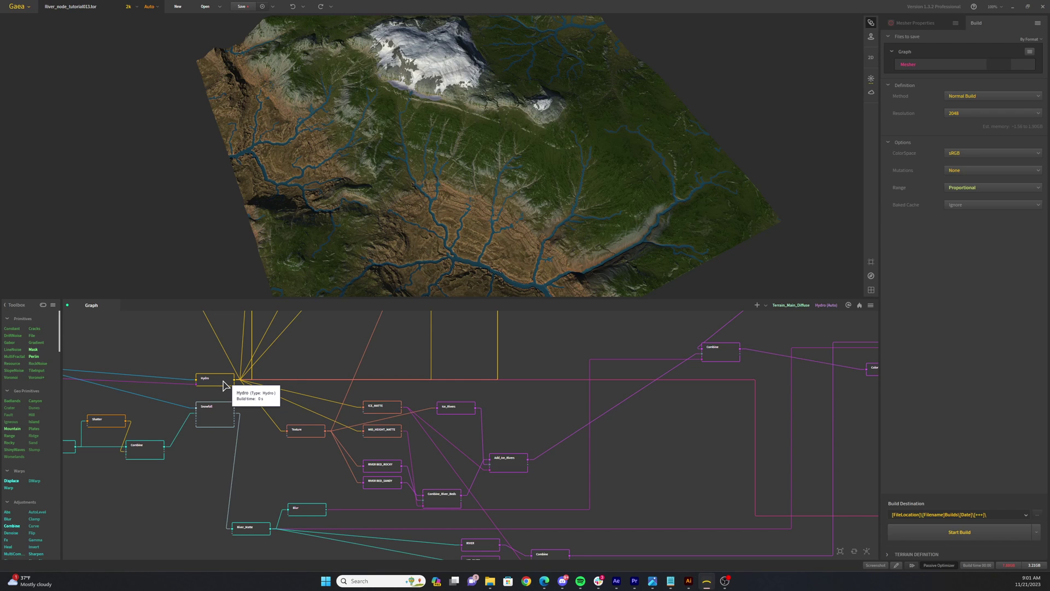
middle_click_drag(821, 464, 344, 375)
left_click(452, 522)
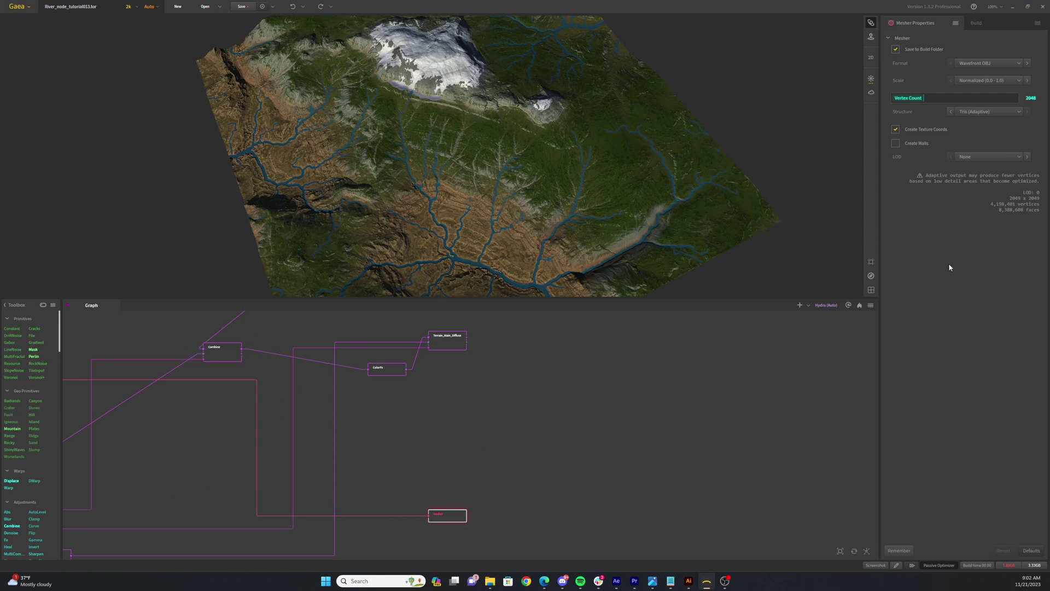
left_click(978, 64)
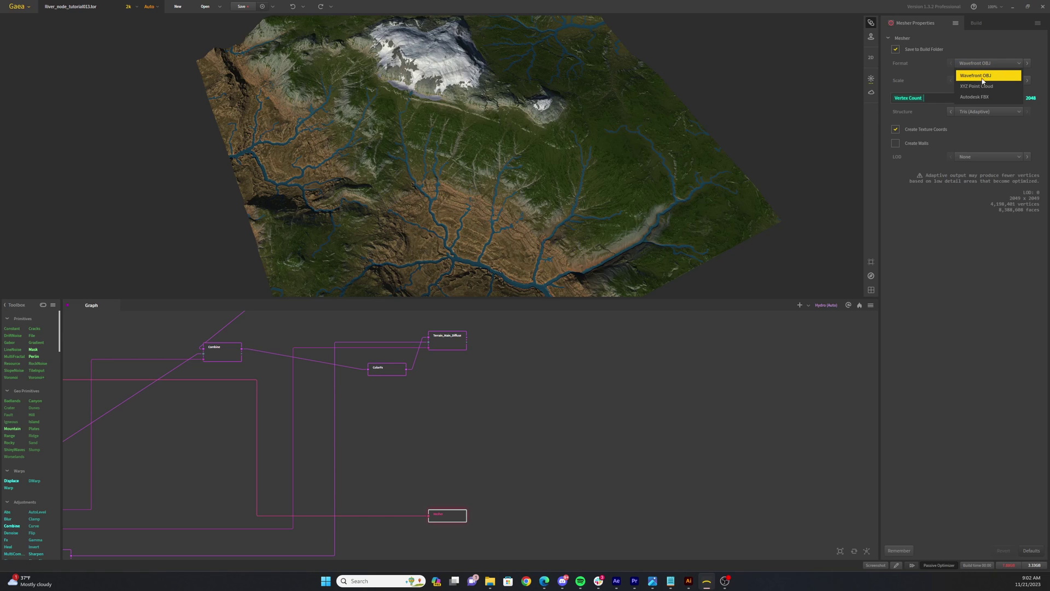
left_click(989, 77)
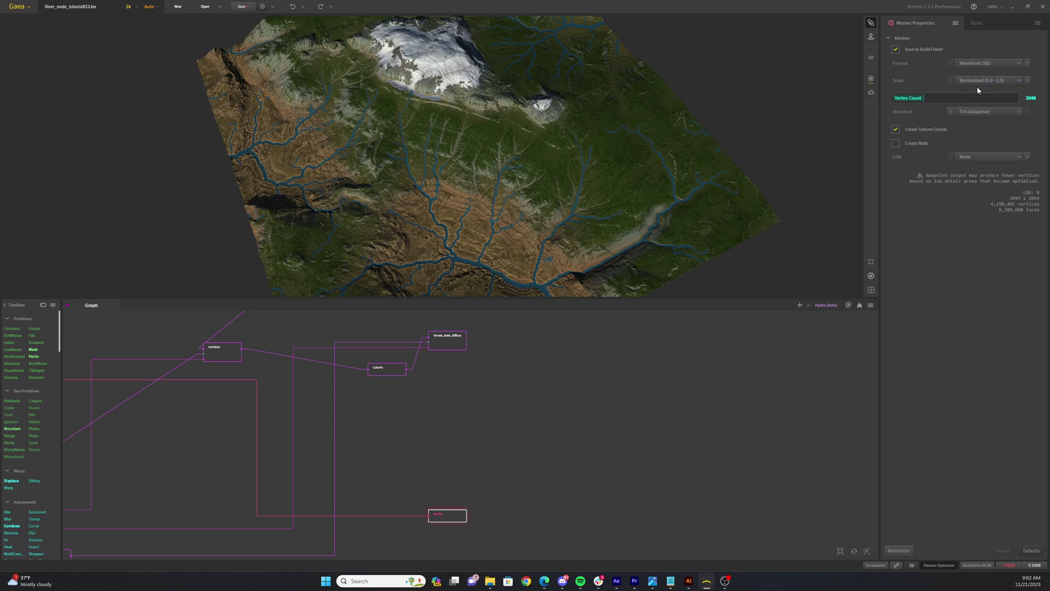
left_click(993, 112)
- Try LOD 1 as the Mesher's level of detail
left_click(990, 156)
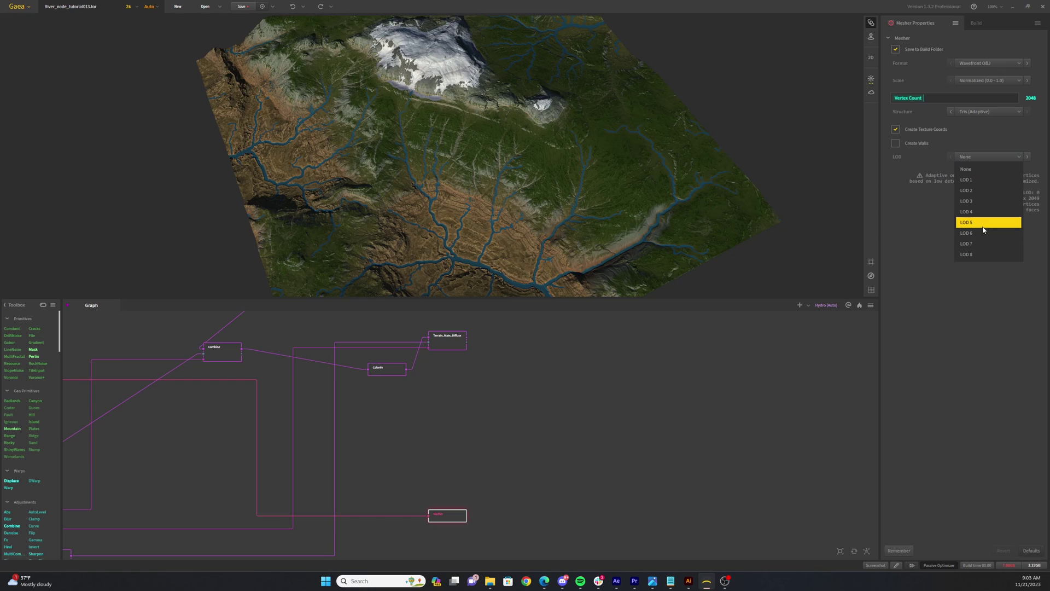
left_click(988, 181)
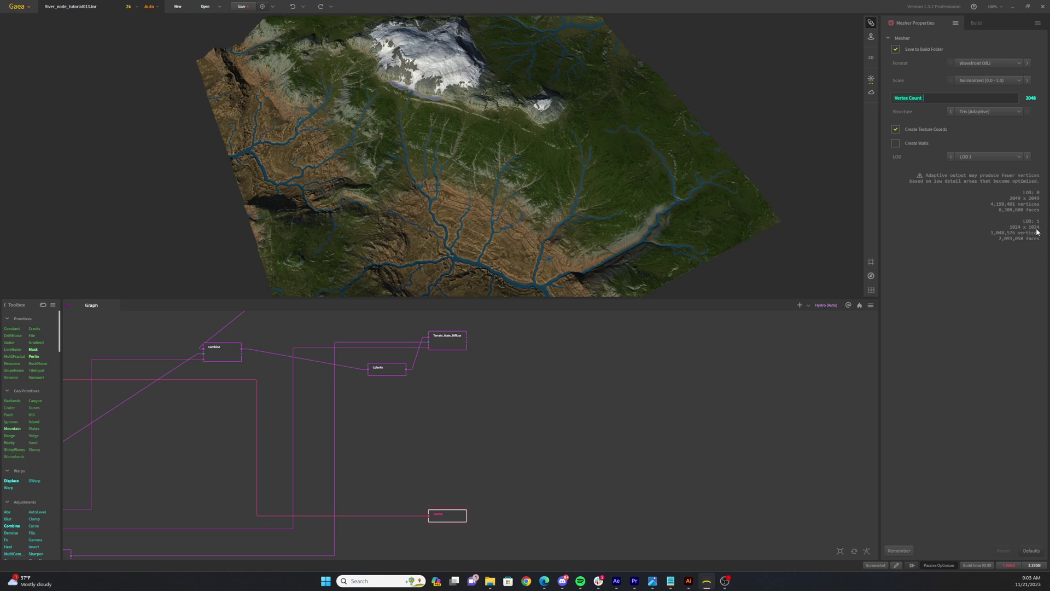
left_click(990, 157)
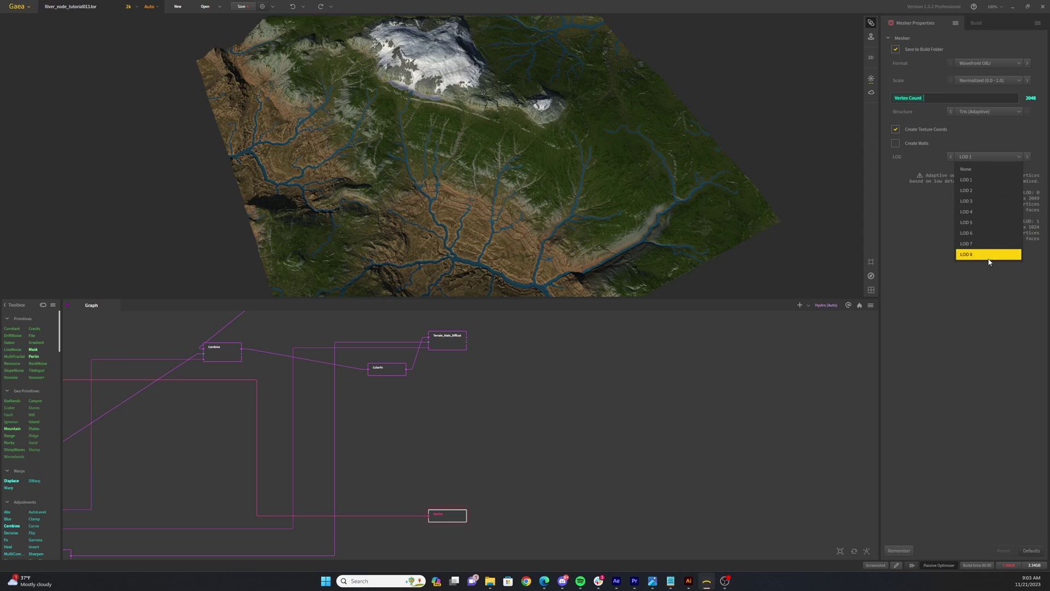
left_click(996, 309)
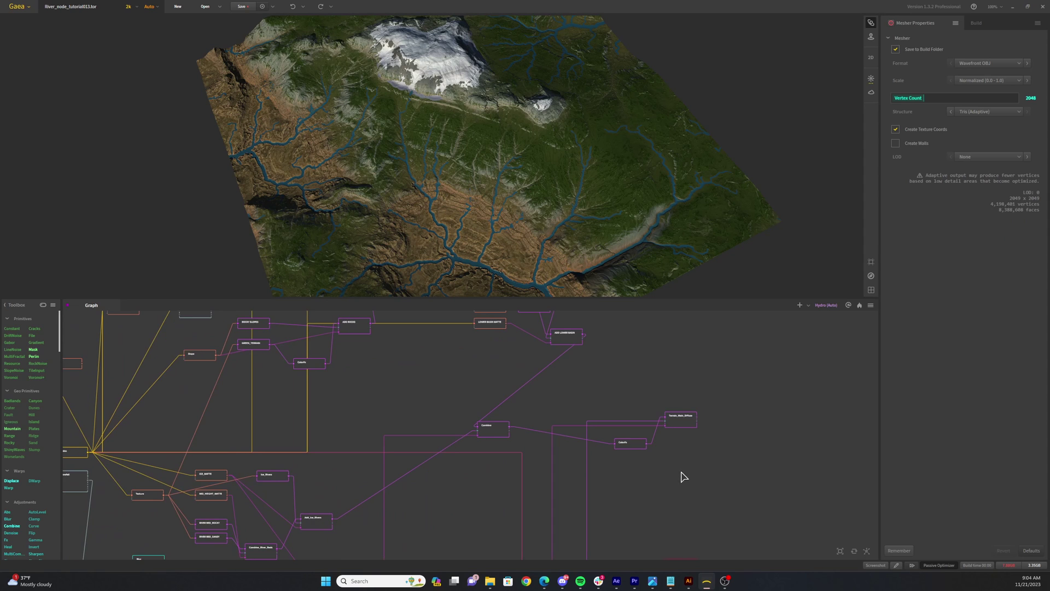
- Mark the Terrain_Main_Diffuse node for export and choose .tif as its file format in the build settings
middle_click_drag(730, 480, 527, 420)
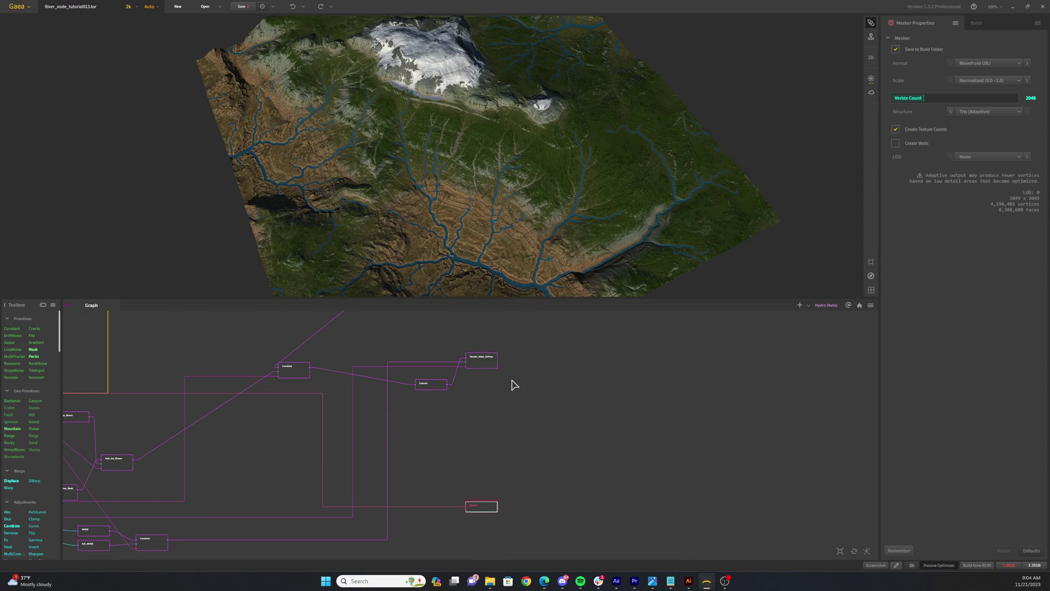
left_click(484, 361)
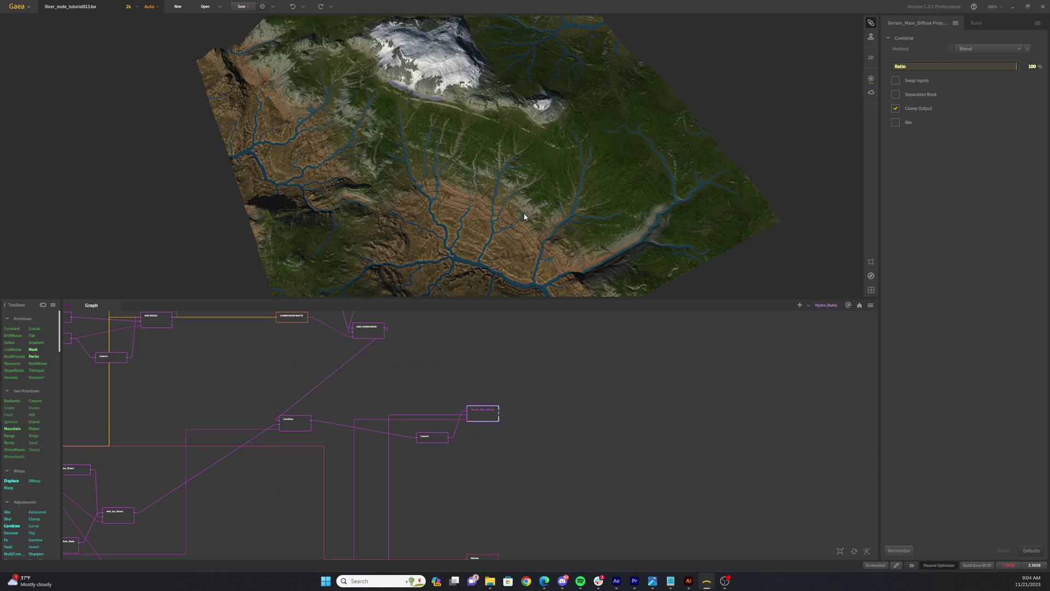
left_click_drag(512, 297, 312, 253)
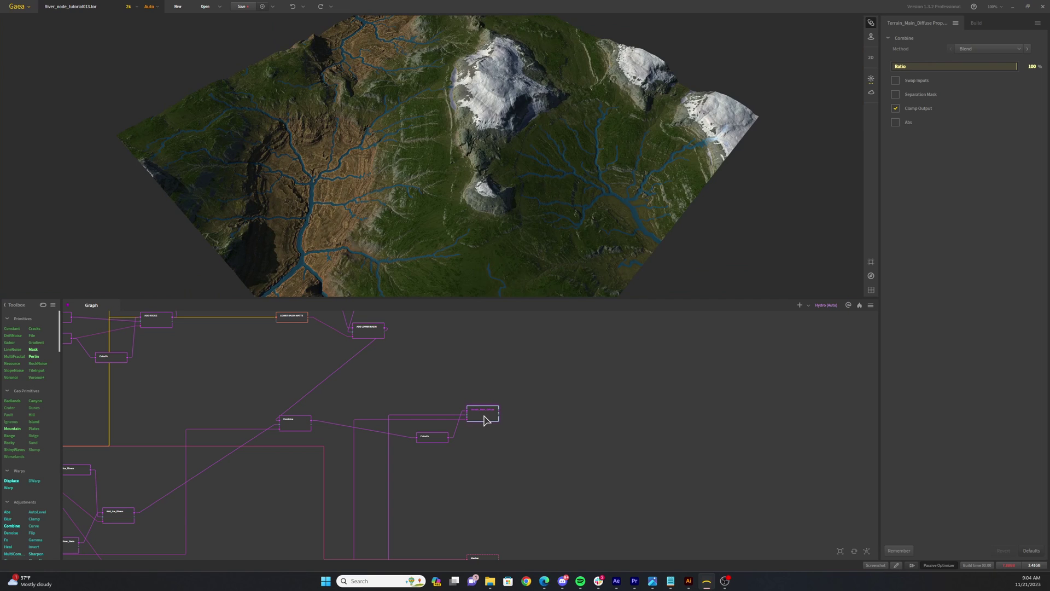
scroll(492, 424, "up", 5)
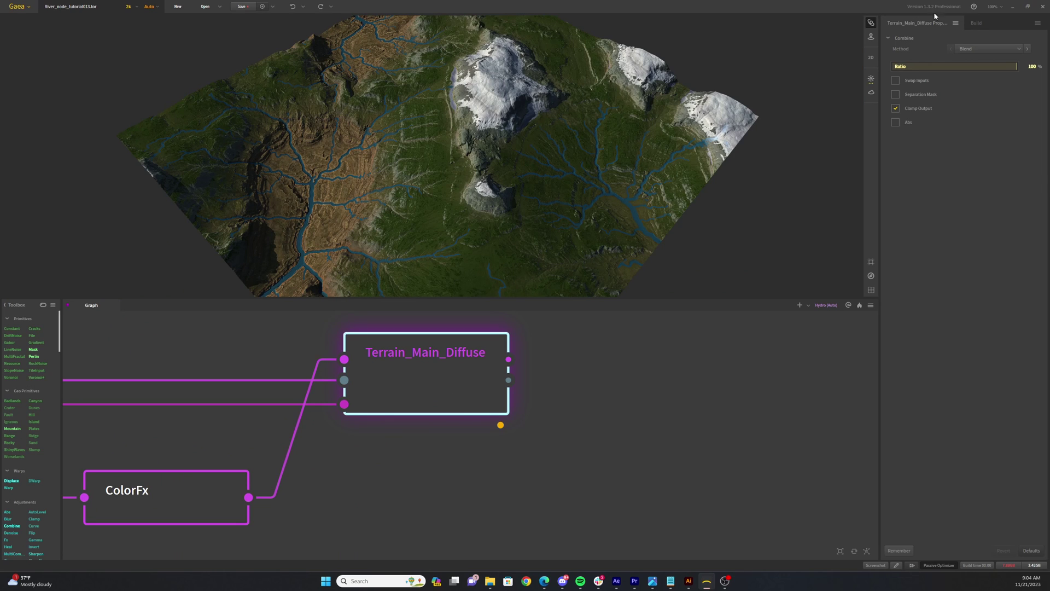
left_click(976, 23)
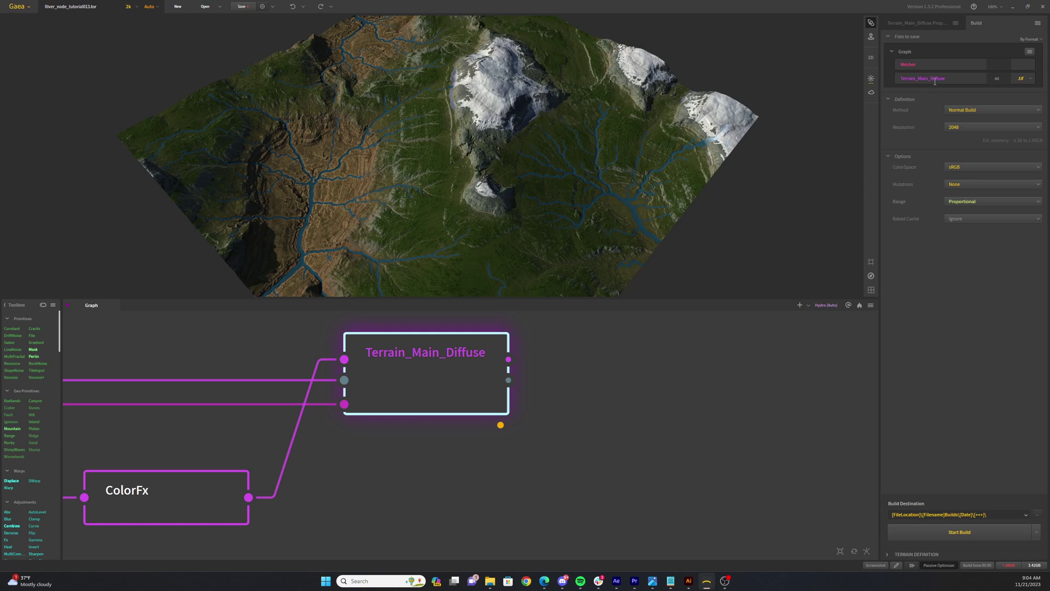
left_click(1028, 80)
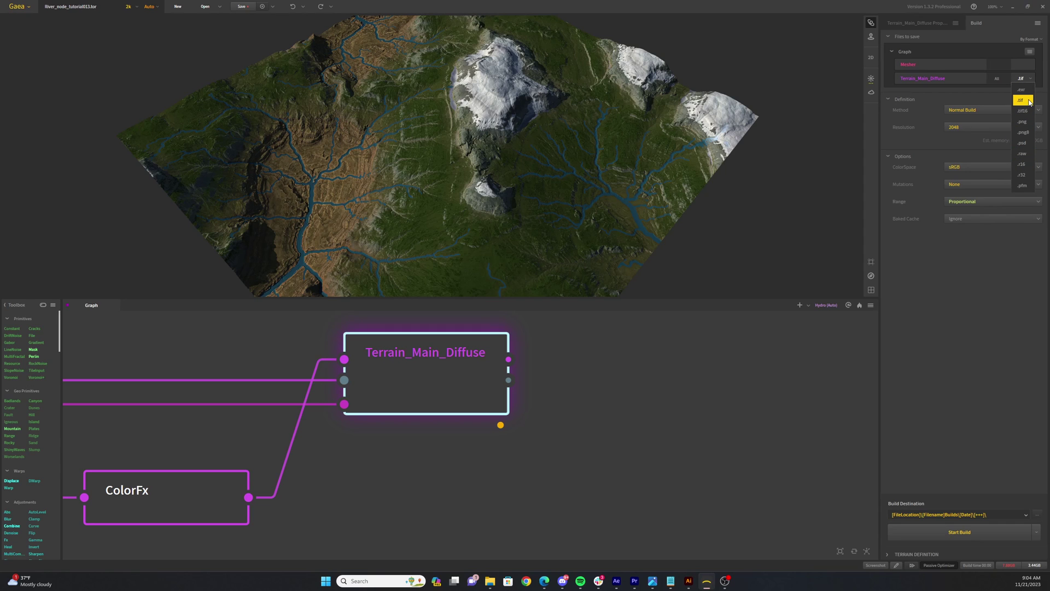
left_click(1029, 101)
- Mark the River_Matte node for export so it is included in the build files
scroll(345, 450, "down", 6)
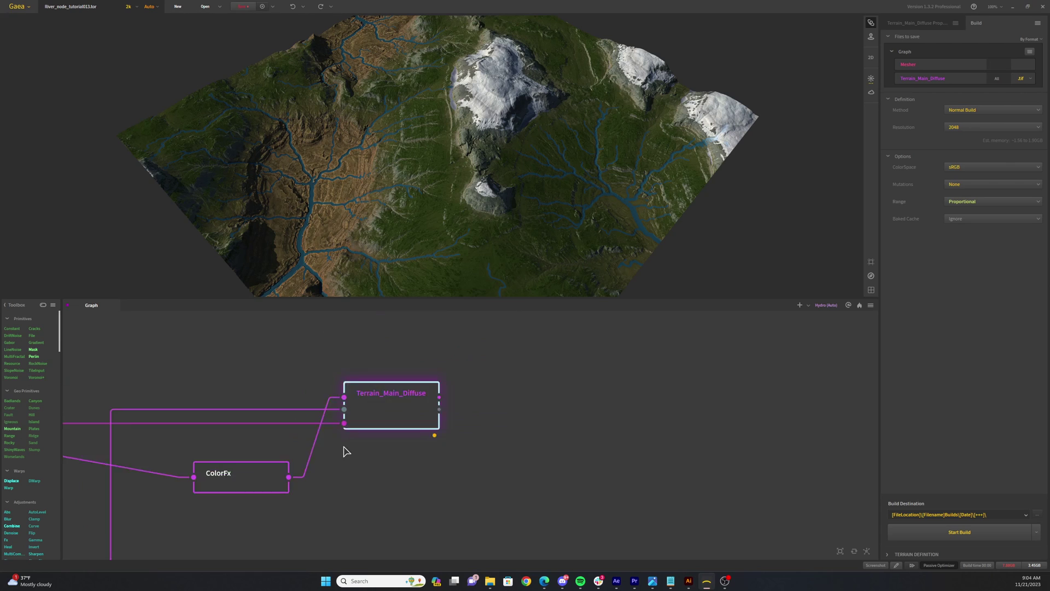
middle_click_drag(389, 429, 637, 438)
middle_click_drag(470, 480, 505, 390)
scroll(230, 475, "up", 3)
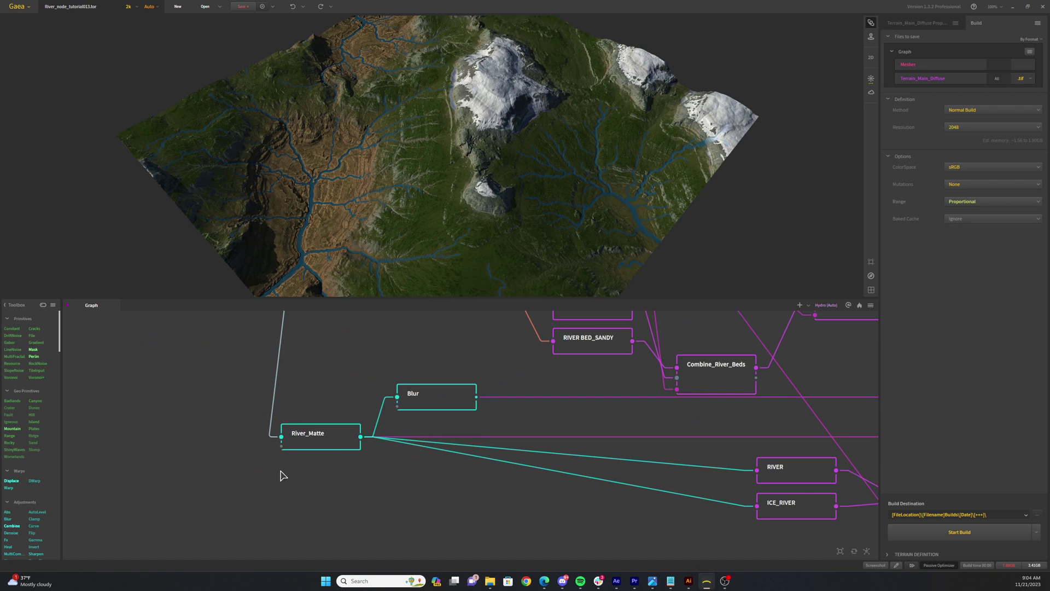
middle_click_drag(347, 480, 260, 556)
scroll(331, 493, "down", 1)
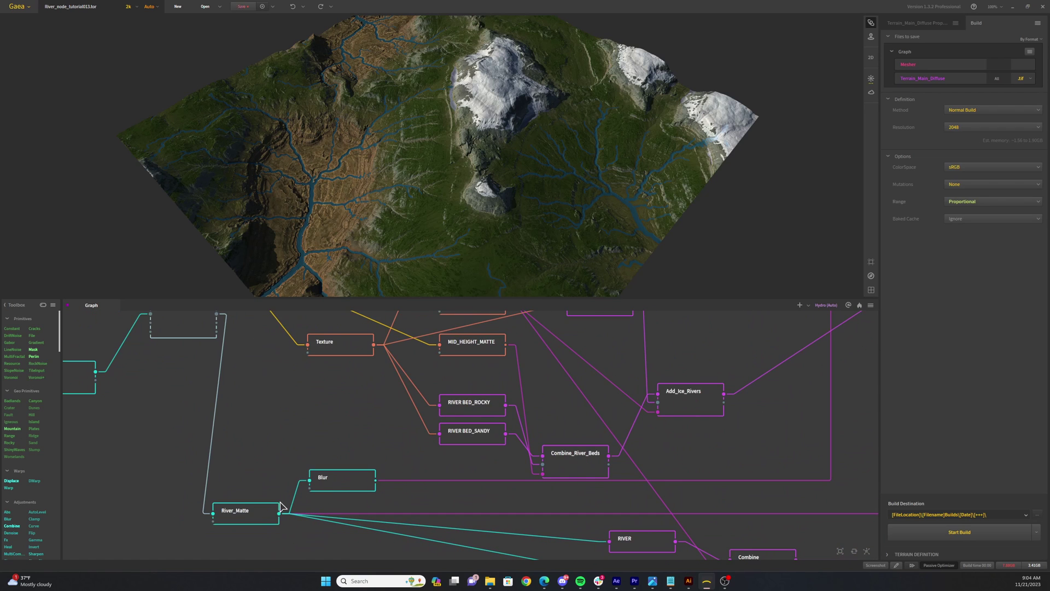
left_click(249, 519)
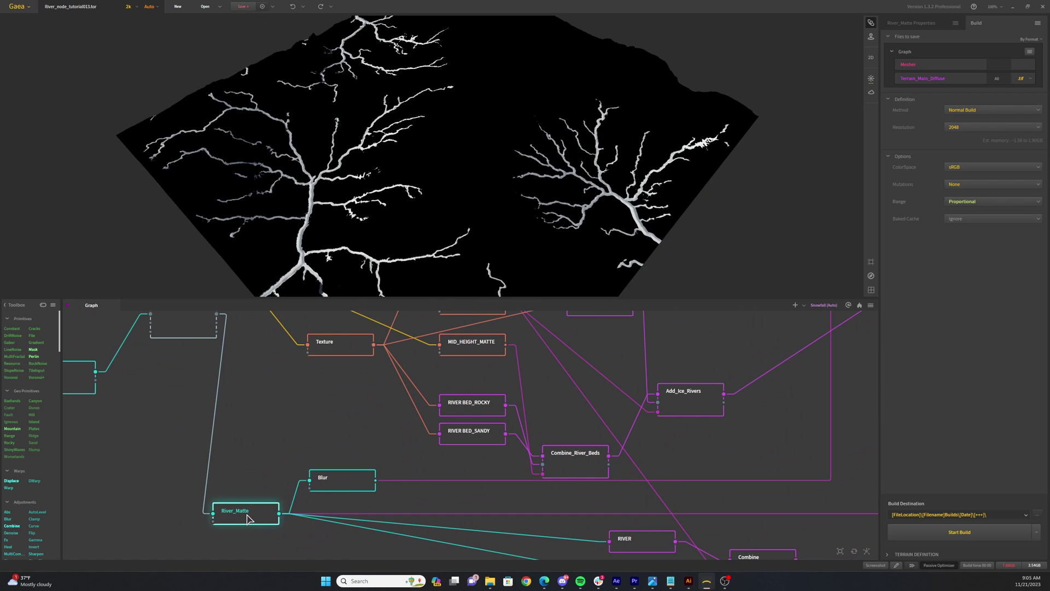
key("F3")
- Preview the Details node on the terrain and mark it for export
left_click(320, 447)
middle_click_drag(413, 437, 287, 374)
middle_click_drag(469, 460, 589, 539)
middle_click_drag(386, 450, 297, 429)
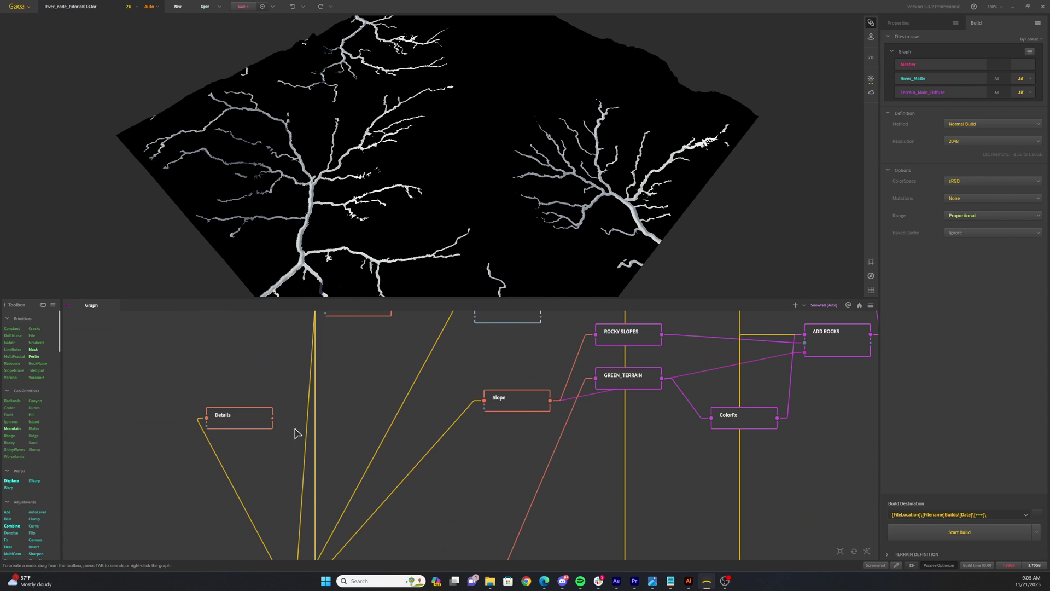
left_click(217, 426)
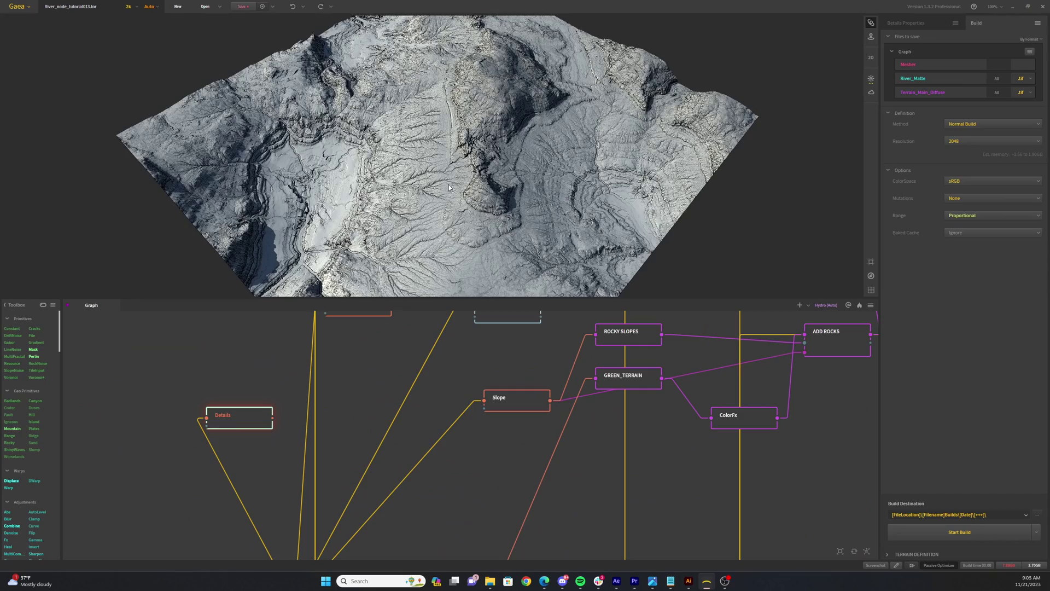
left_click_drag(359, 171, 423, 135)
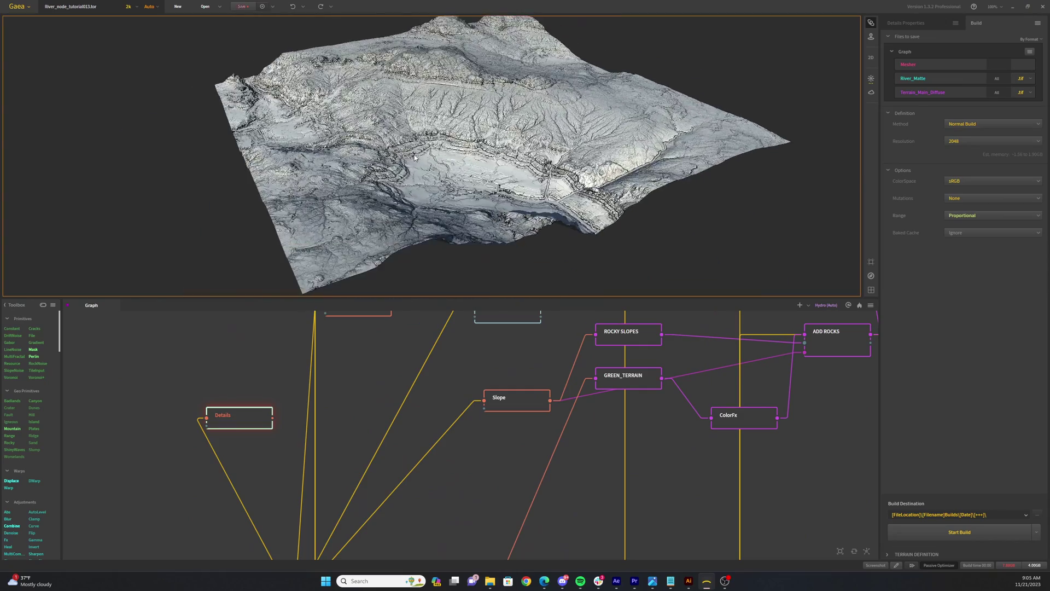
scroll(423, 135, "up", 6)
scroll(404, 134, "down", 10)
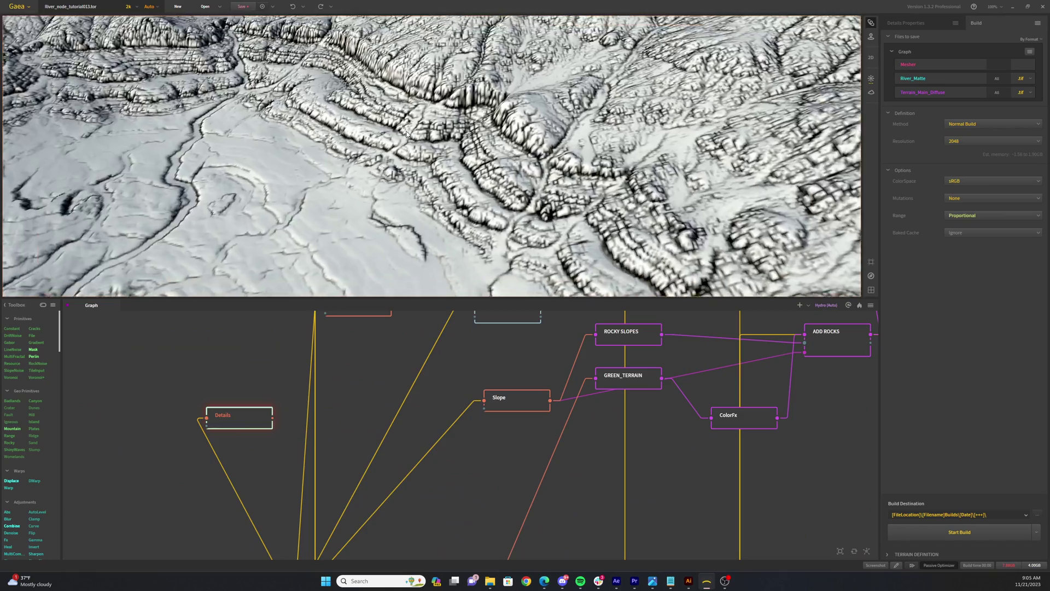
scroll(411, 134, "up", 8)
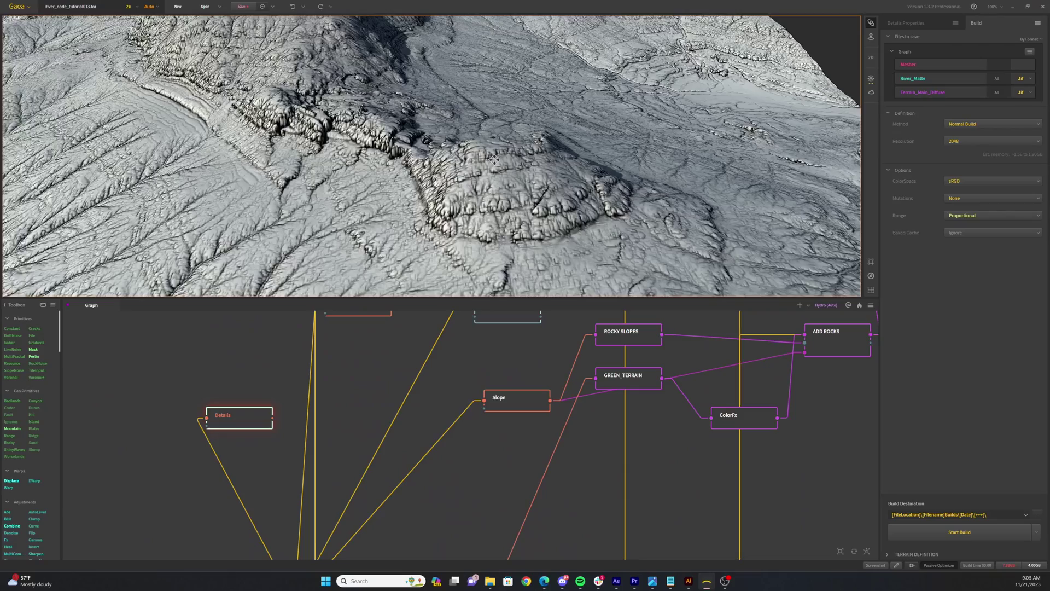
left_click_drag(350, 161, 369, 158)
mouse_move(456, 196)
middle_mouse_down()
mouse_move(437, 189)
mouse_move(464, 209)
middle_mouse_up()
scroll(465, 212, "down", 3)
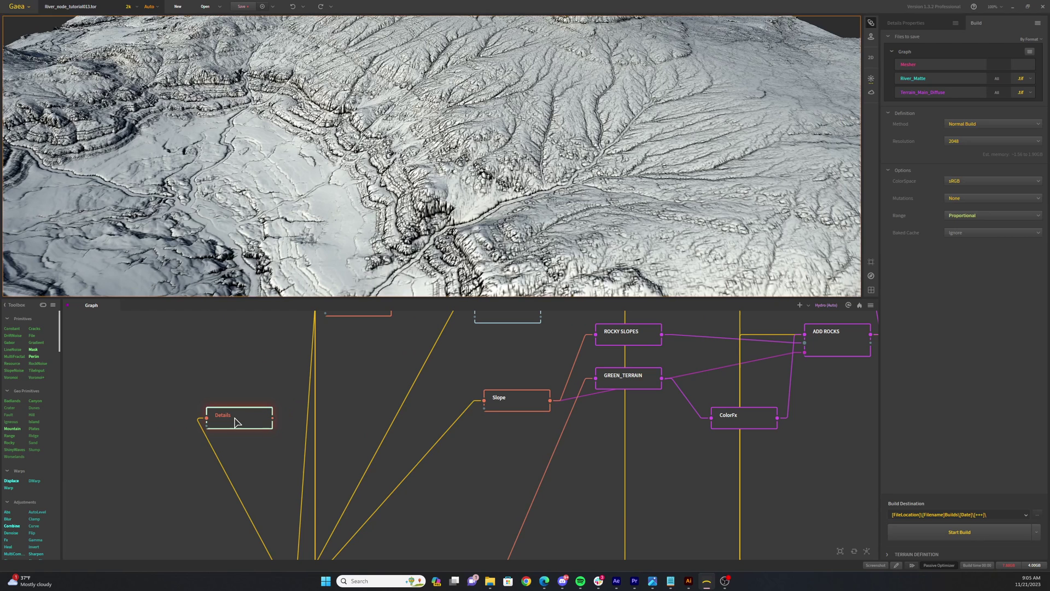
- Mark the Slope and Snow_Map nodes for export
middle_click_drag(379, 386, 235, 431)
left_click(365, 467)
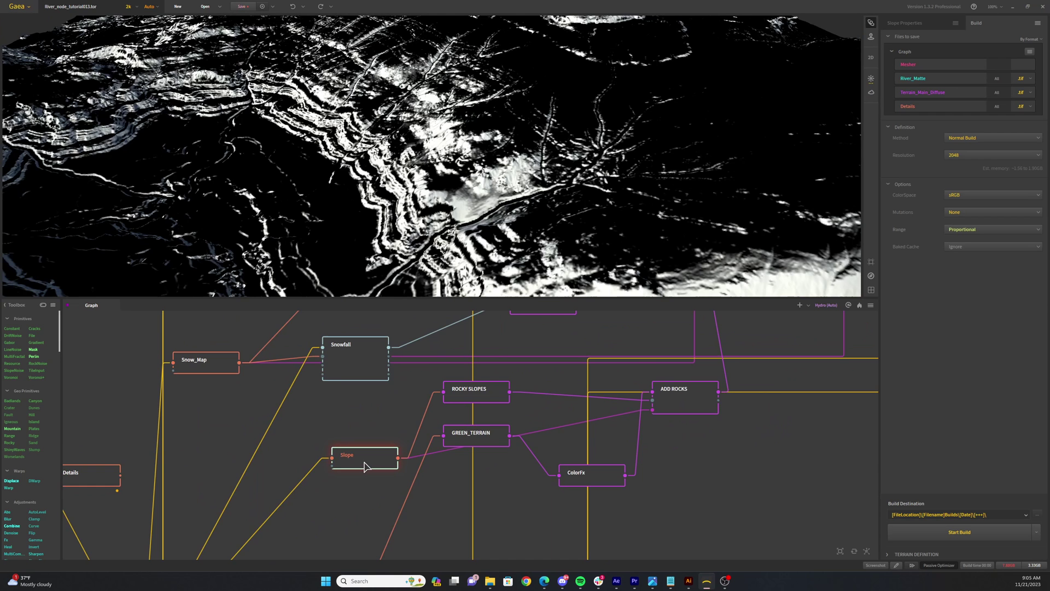
middle_click_drag(282, 409, 349, 485)
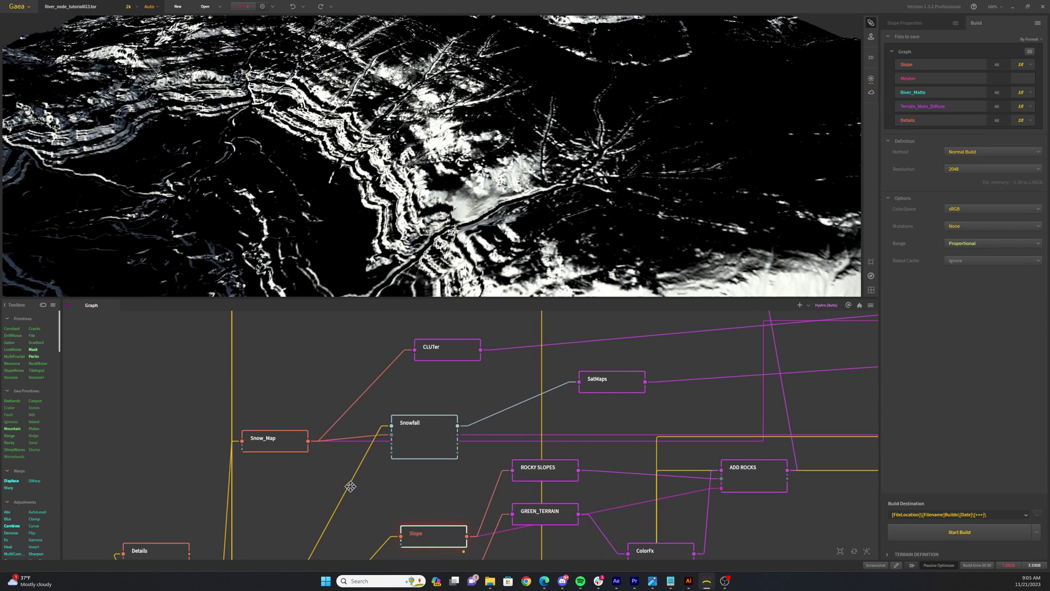
left_click(281, 445)
middle_click_drag(280, 445, 197, 491)
left_click_drag(382, 199, 434, 200)
scroll(483, 102, "down", 3)
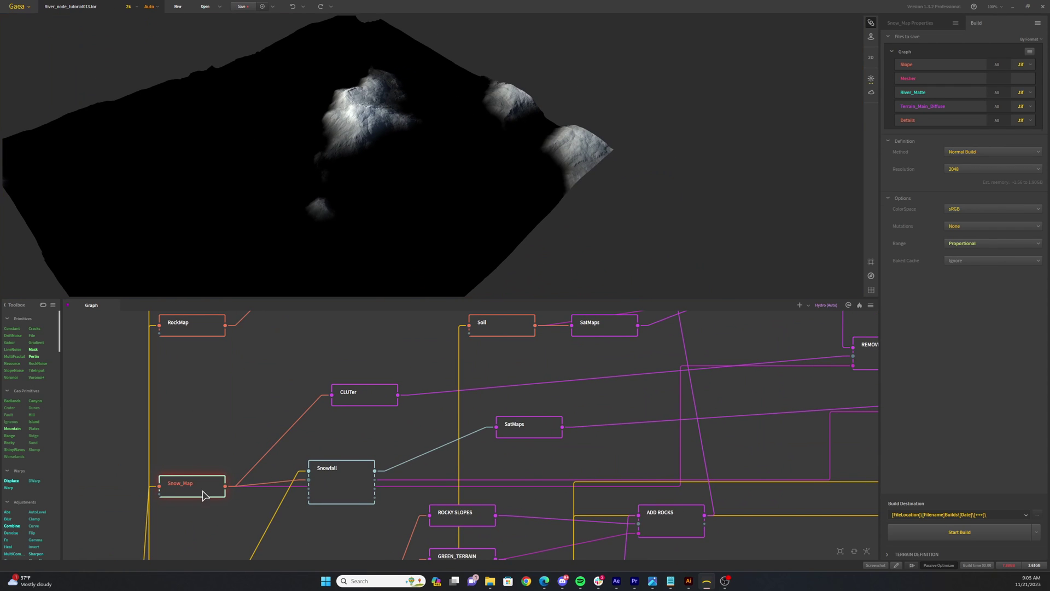
key("F3")
- Mark the Soil node that feeds the SatMaps node for export
middle_click_drag(383, 432, 293, 471)
middle_click_drag(380, 451, 346, 515)
middle_click_drag(274, 428, 411, 456)
middle_click_drag(482, 460, 283, 455)
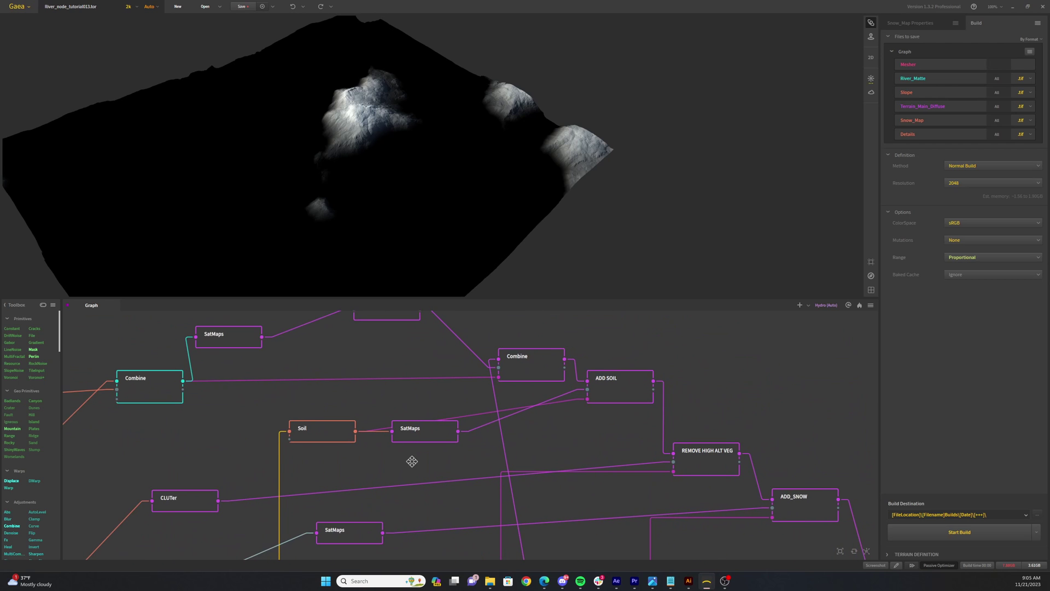
left_click(296, 432)
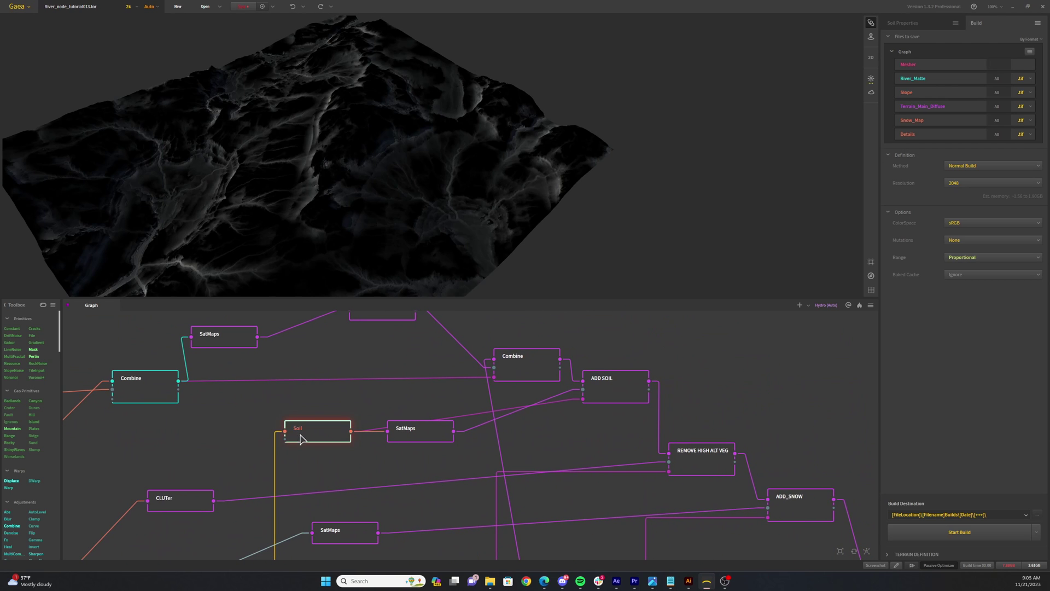
key("F3")
- Mark the ADD LOWER BASIN node and the Combine node between it and ColorFx for export
scroll(300, 436, "down", 2)
middle_click_drag(381, 466, 265, 392)
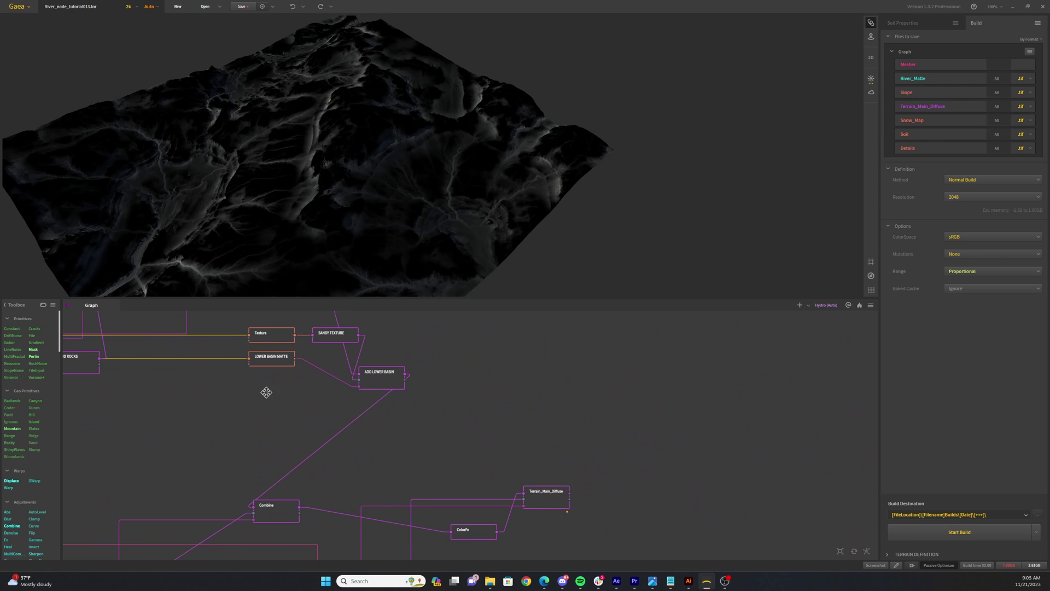
left_click(388, 383)
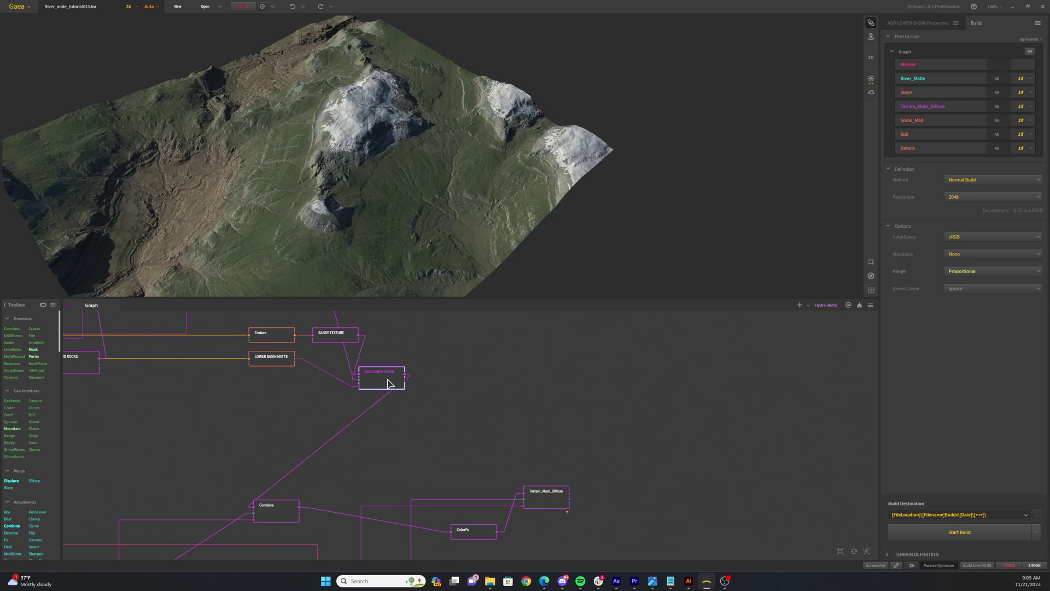
key("ctrl+e")
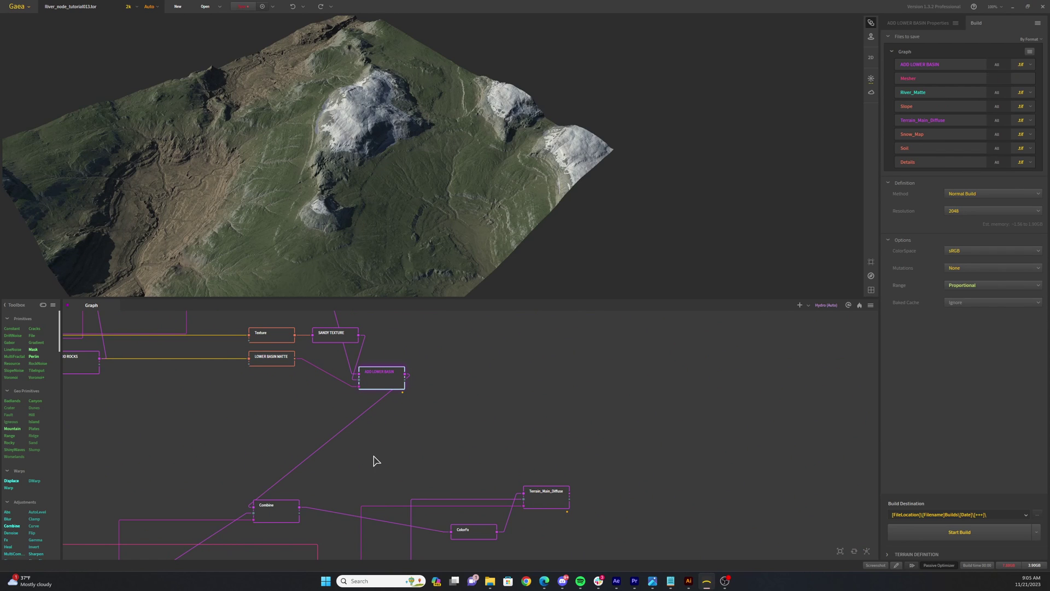
middle_click_drag(376, 461, 502, 438)
left_click(440, 459)
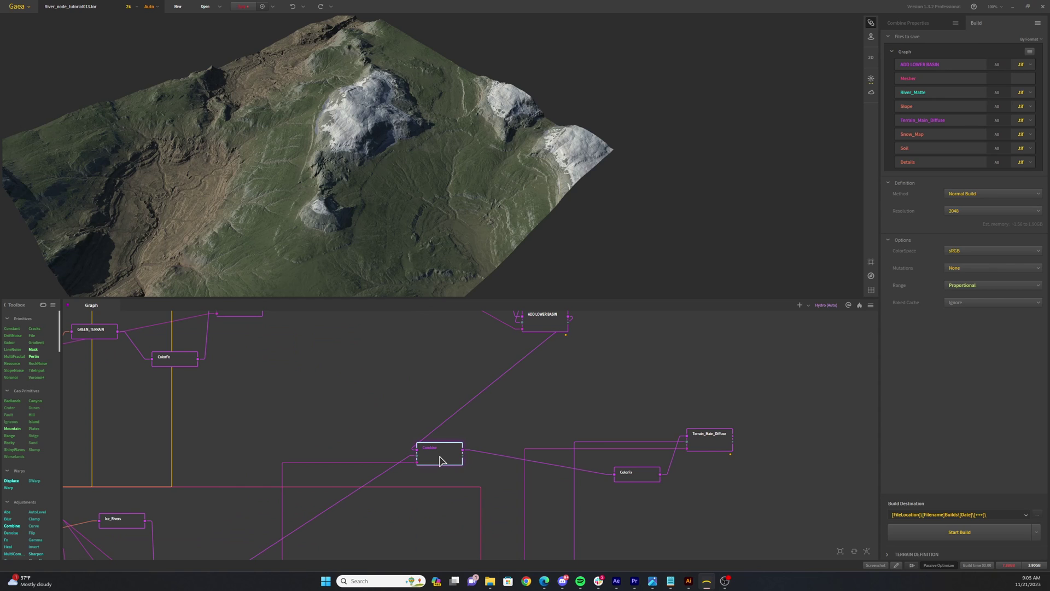
key("ctrl+e")
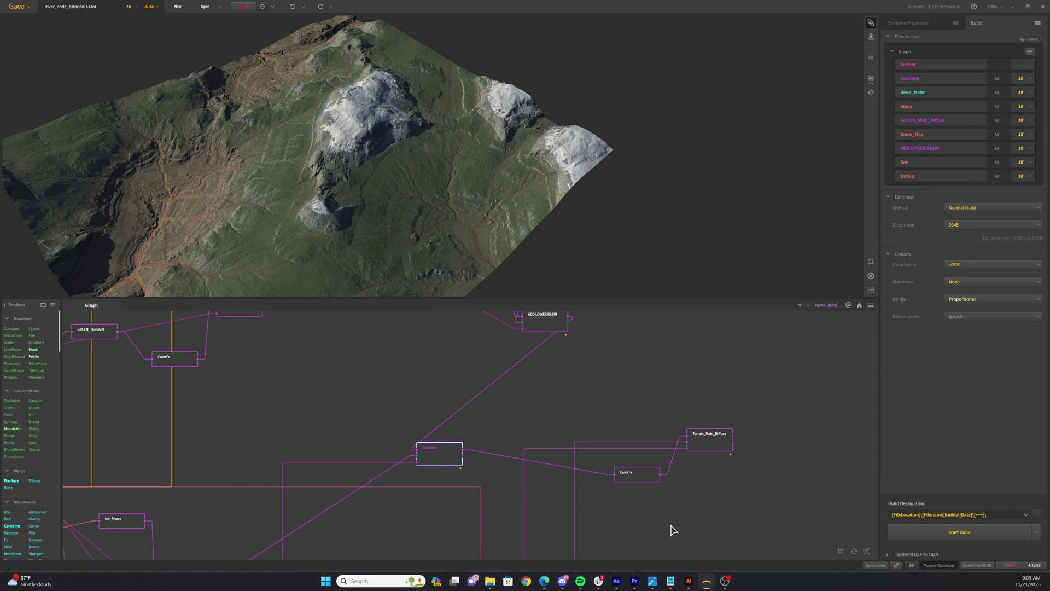
- Mark the MID_HEIGHT_MATTE and ICE_MATTE nodes for export
middle_click_drag(653, 524, 715, 496)
middle_click_drag(417, 503, 618, 375)
middle_click_drag(561, 459, 591, 454)
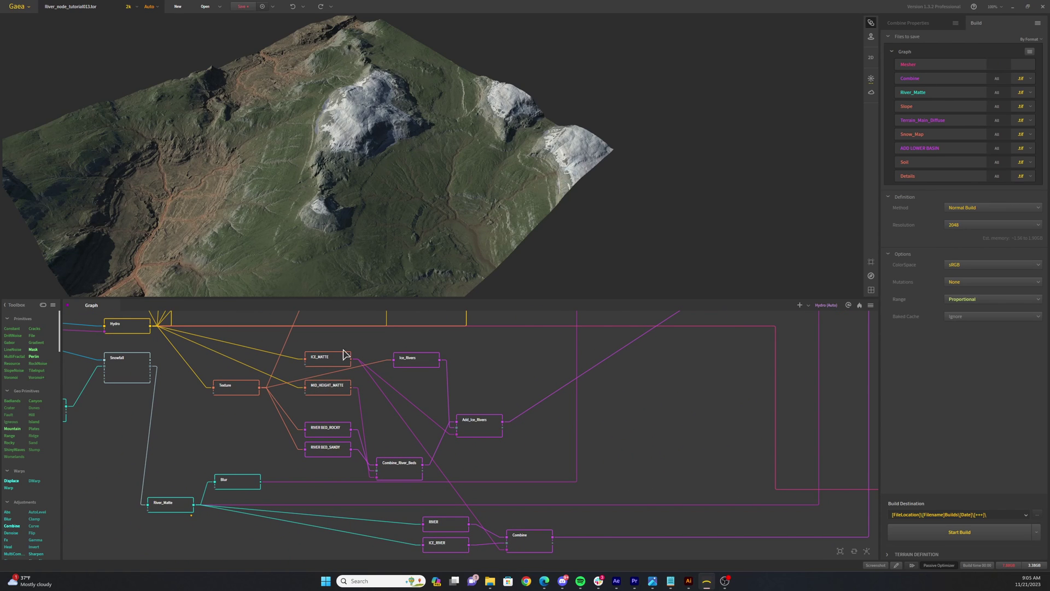
left_click(336, 392)
left_click(328, 362)
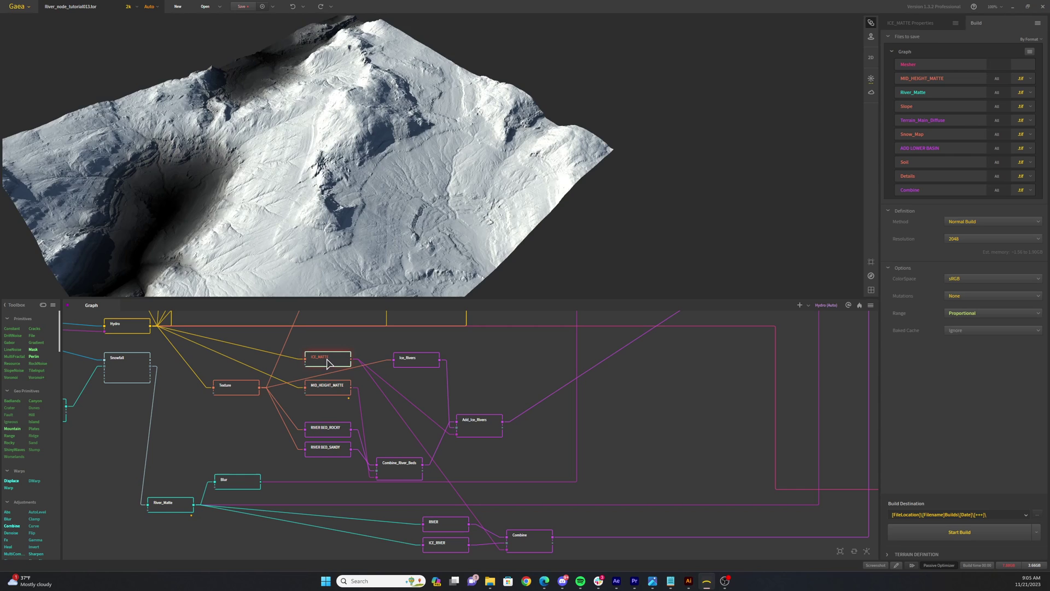
middle_click_drag(310, 395, 375, 395)
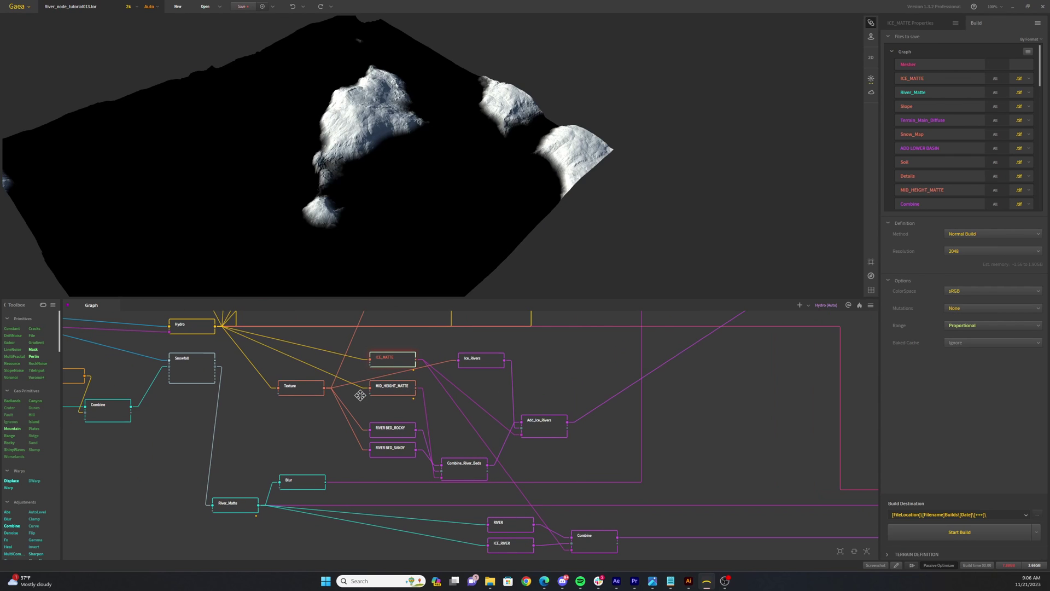
- Review the full node graph and the list of nodes marked to save in the build
middle_click_drag(557, 416, 371, 379)
scroll(490, 391, "down", 3)
middle_click_drag(459, 402, 473, 485)
scroll(416, 418, "down", 3)
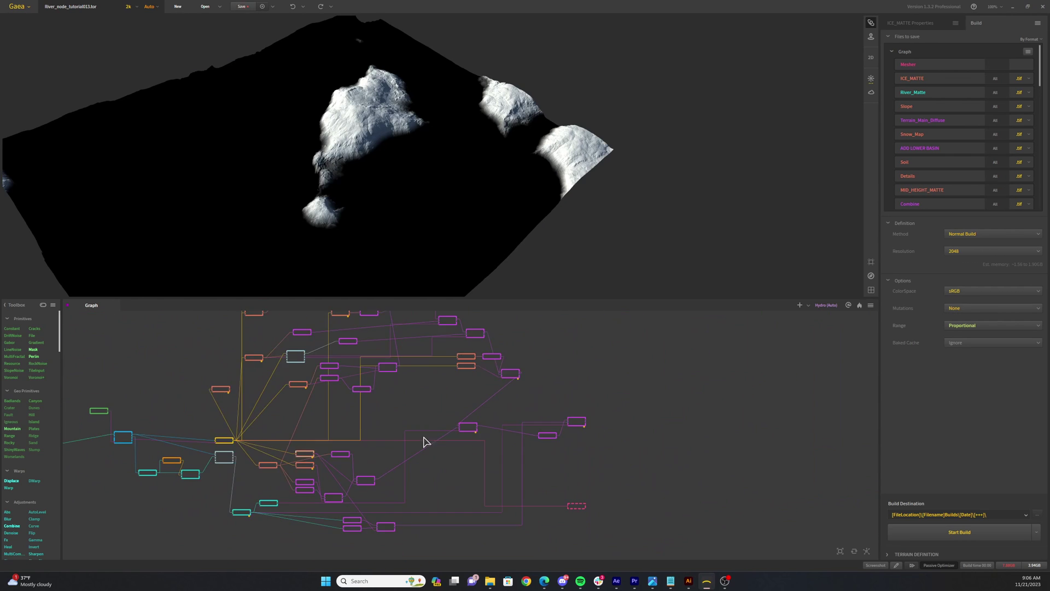
middle_click_drag(425, 438, 518, 461)
scroll(450, 441, "down", 2)
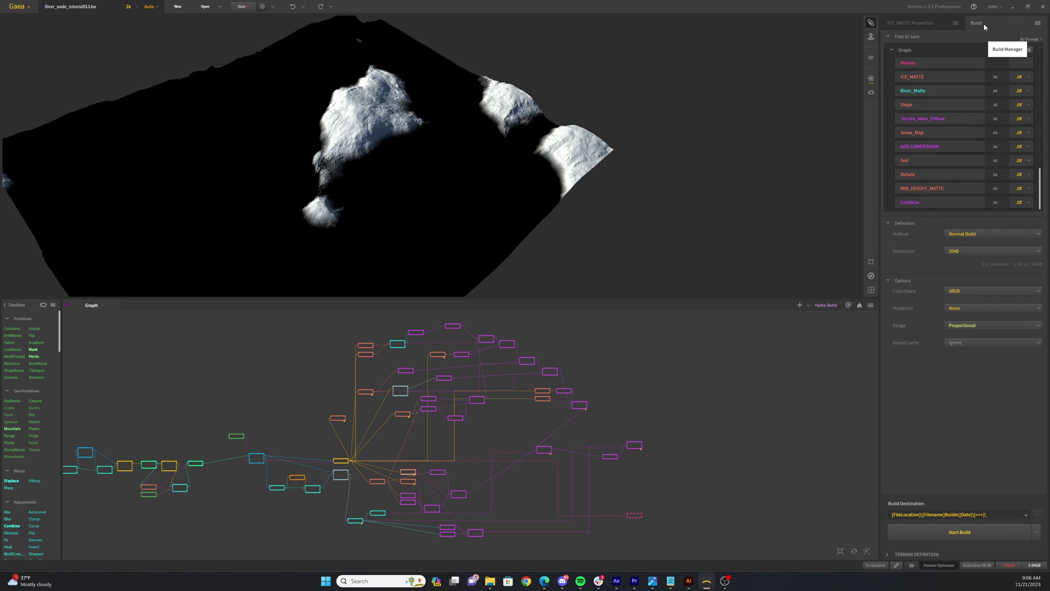
scroll(932, 50, "down", 1)
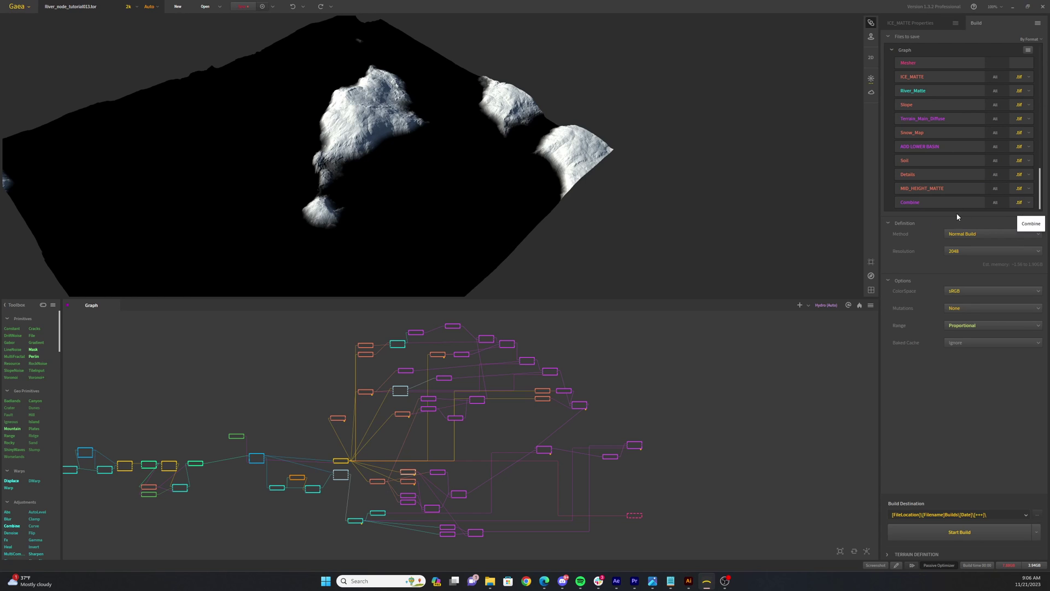
- Look through the available build methods and keep Normal Build
left_click(963, 238)
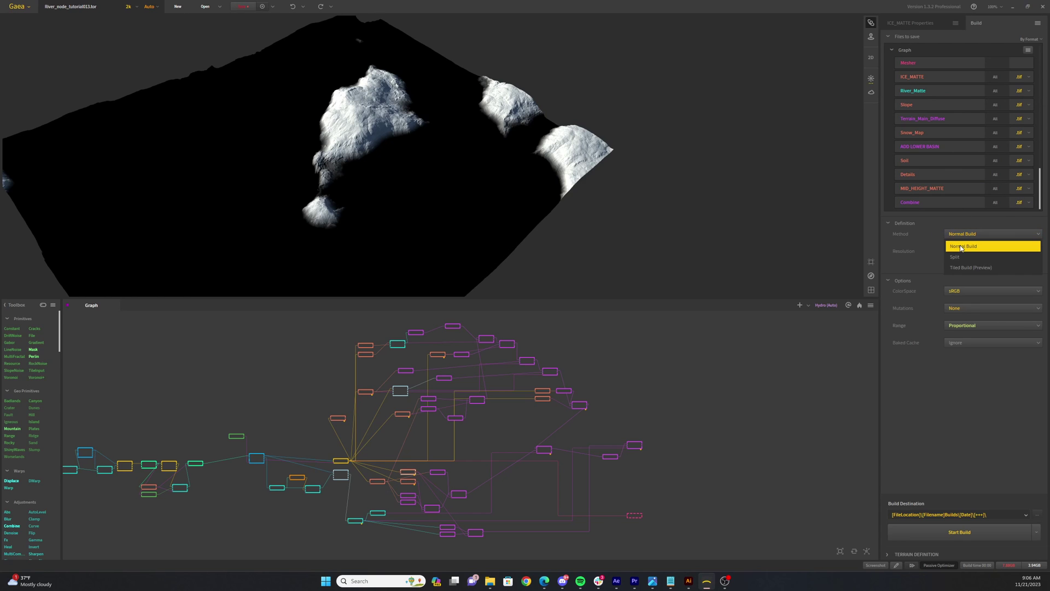
left_click(962, 247)
left_click(961, 236)
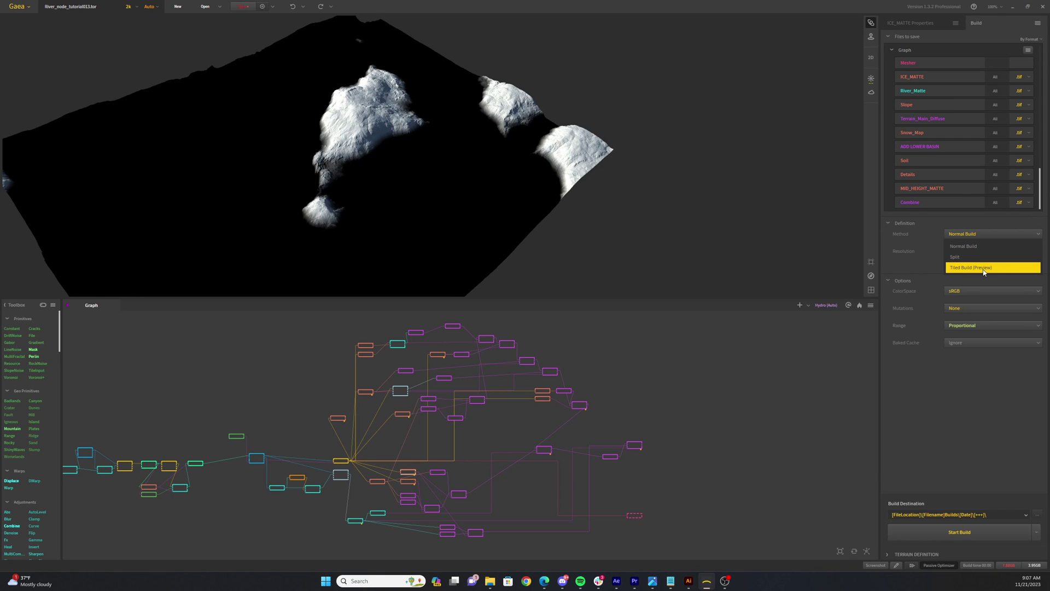
left_click(910, 285)
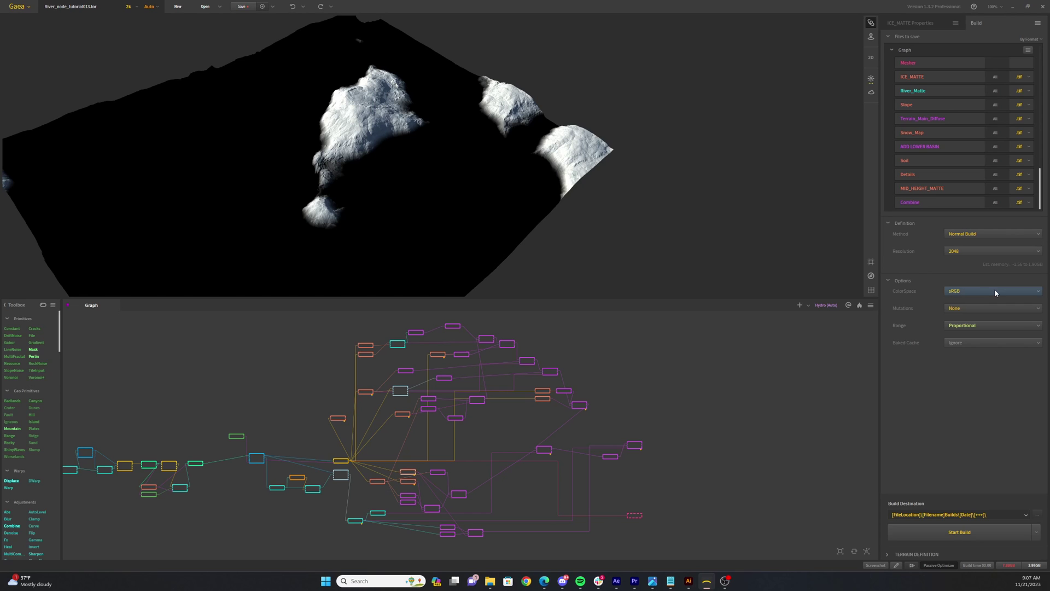
- Try 5 mutations for the build and set Mutations back to None
left_click(973, 308)
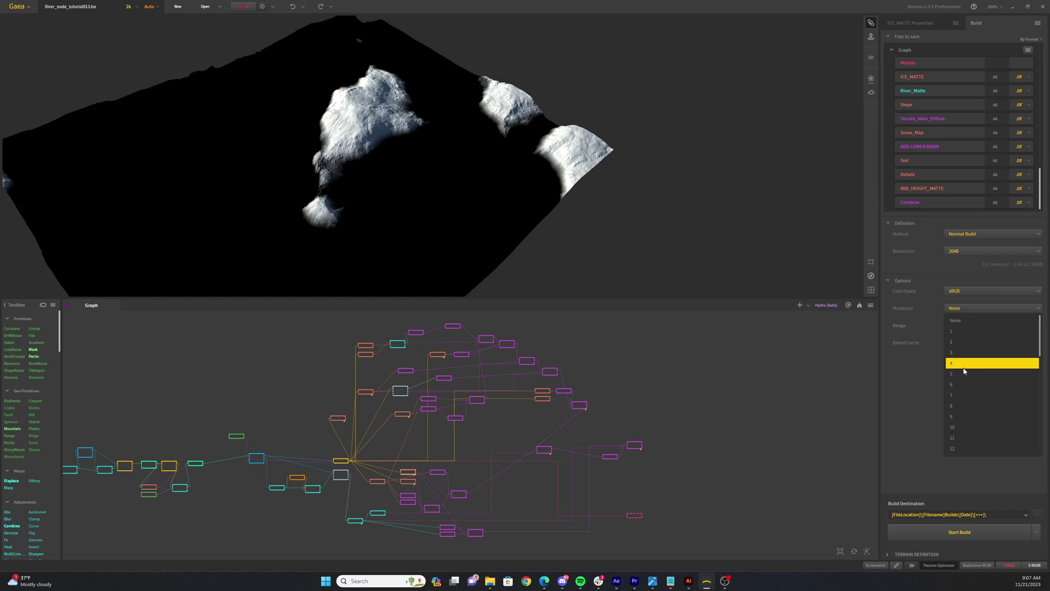
left_click(965, 374)
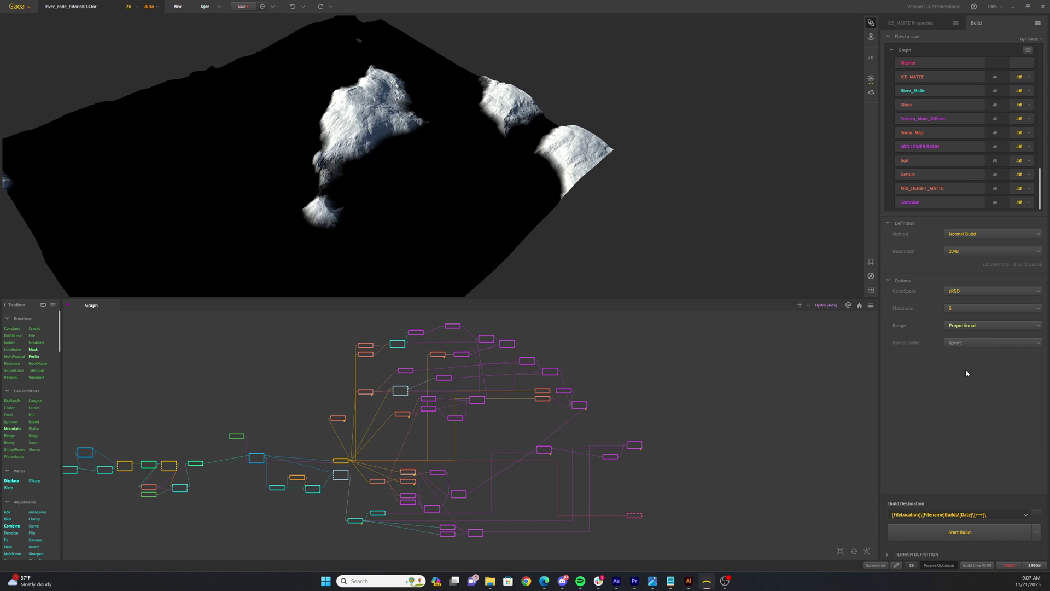
middle_click_drag(388, 438, 494, 442)
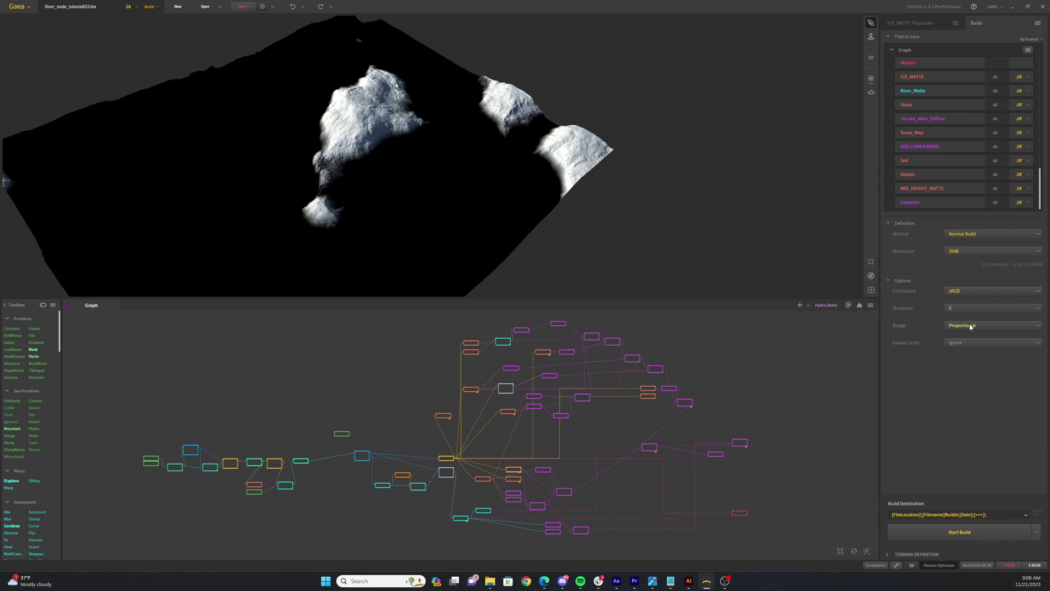
left_click(960, 308)
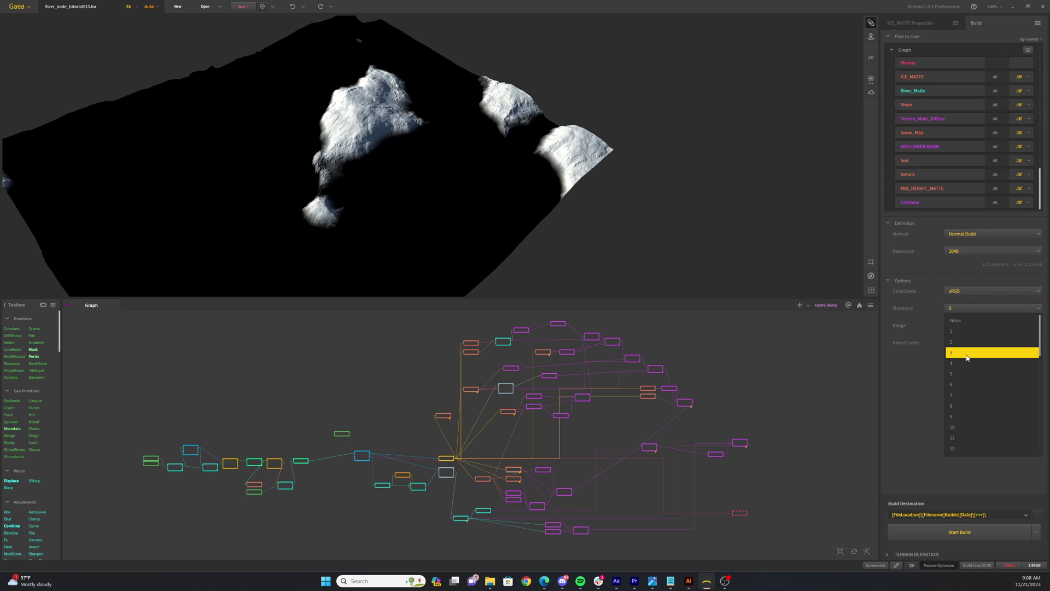
left_click(979, 318)
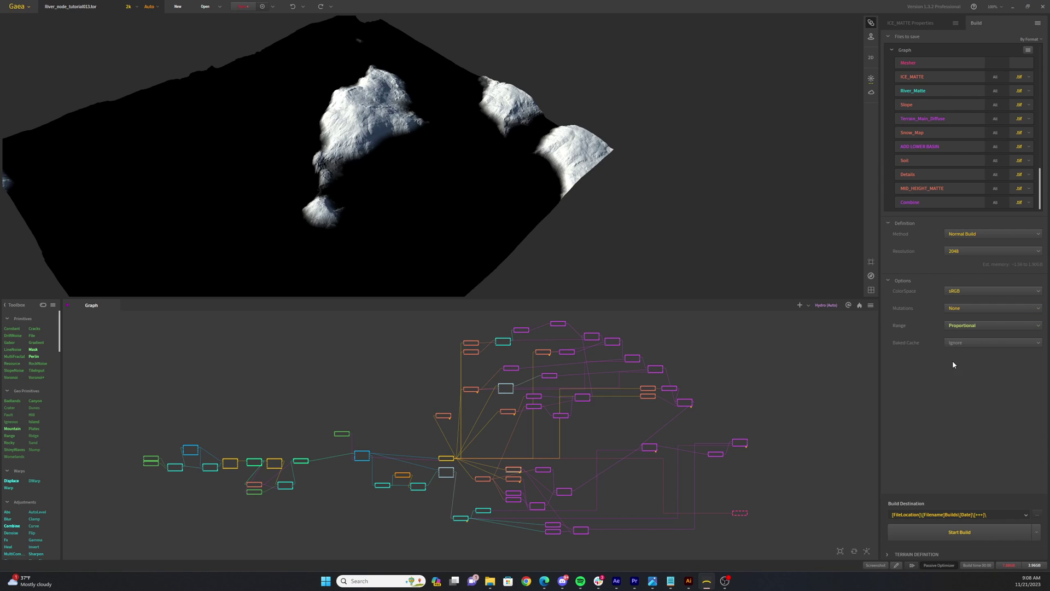
- Check the build destination presets and start a fresh build, declining to save the cached preview
left_click(962, 535)
left_click(1026, 515)
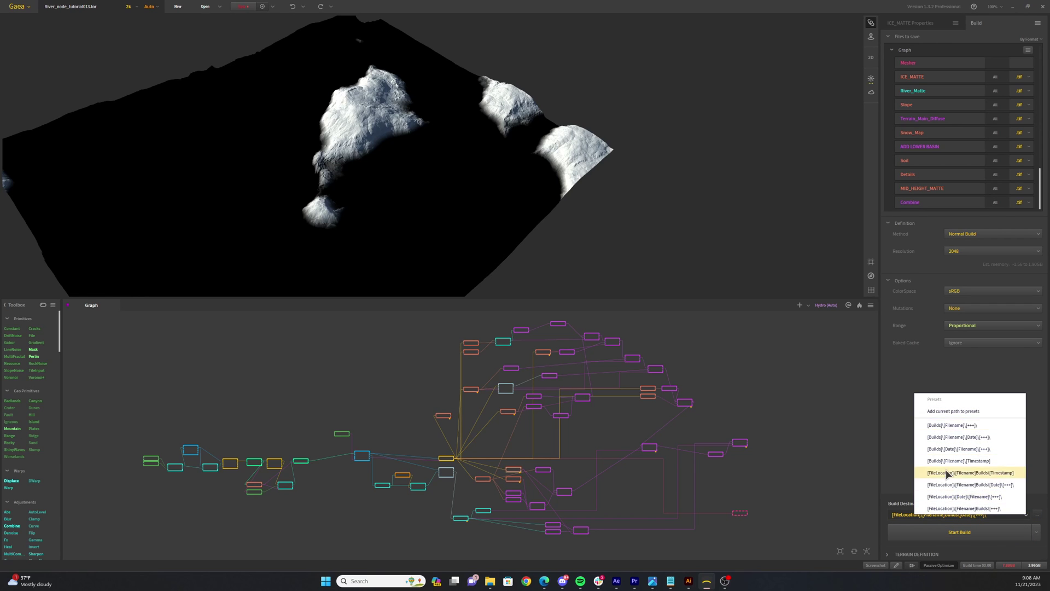
left_click(901, 474)
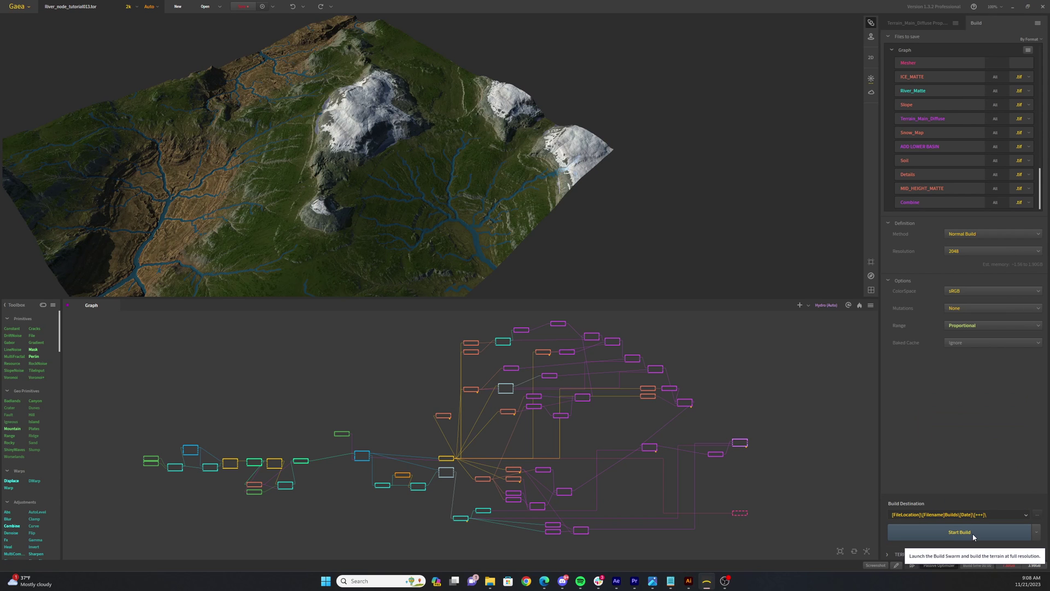
left_click(973, 533)
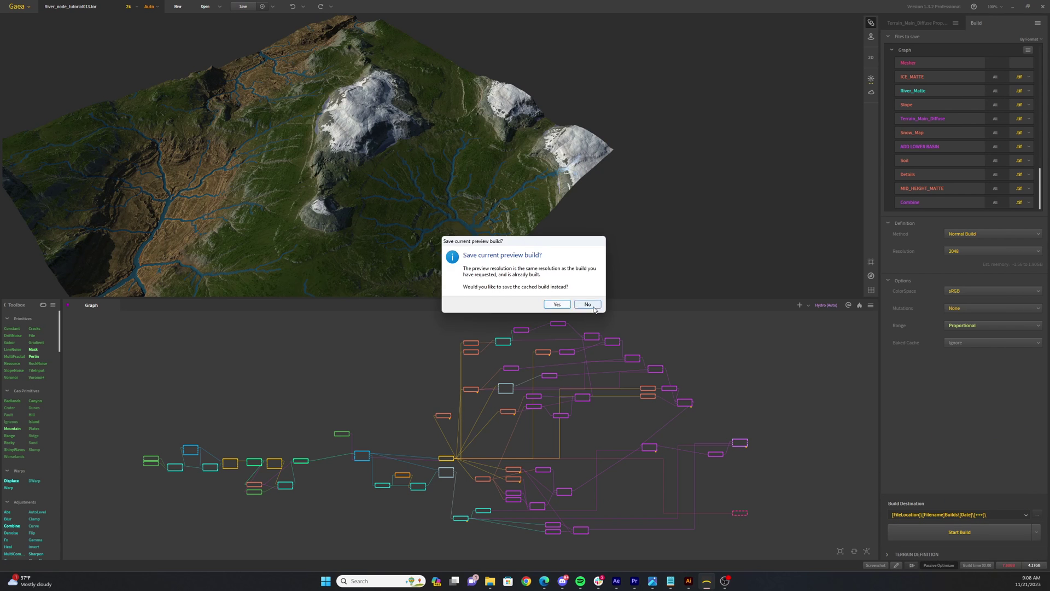
left_click(594, 308)
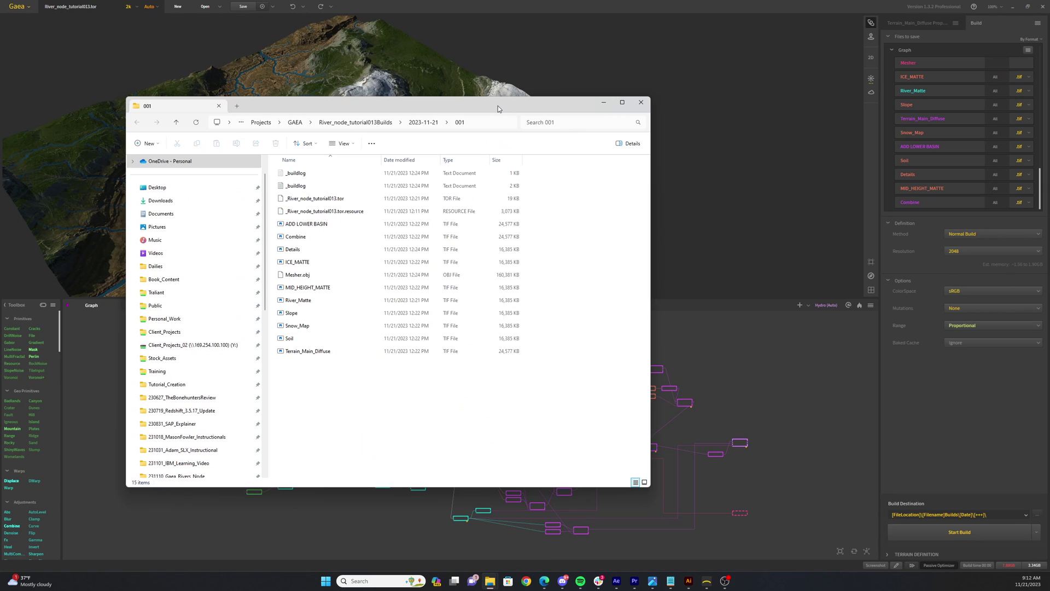
- Show the build folder's files as thumbnails and view the exported images starting from River_Matte
left_click(644, 481)
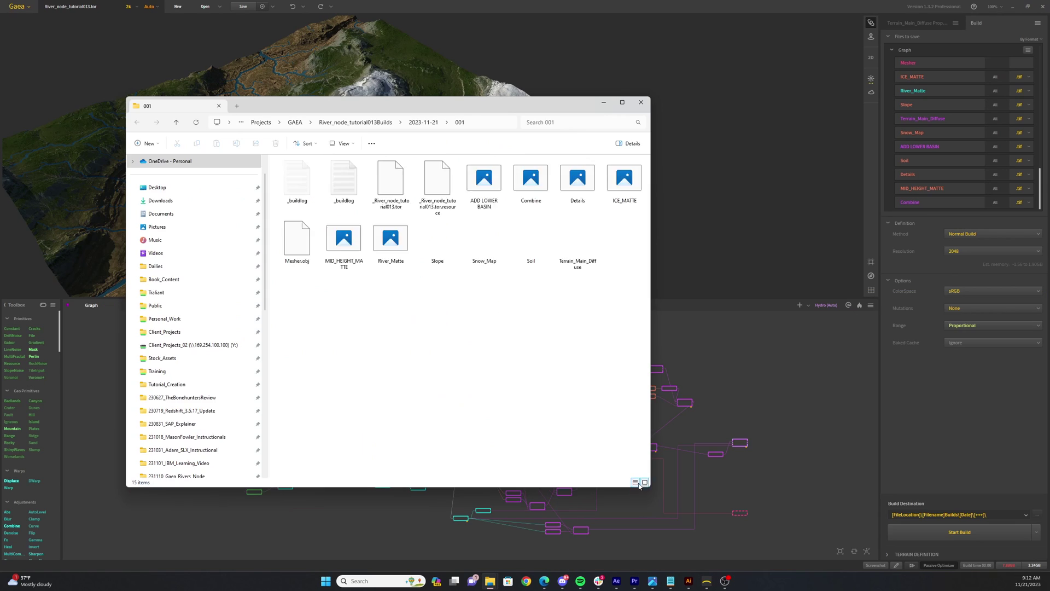
double_click(389, 240)
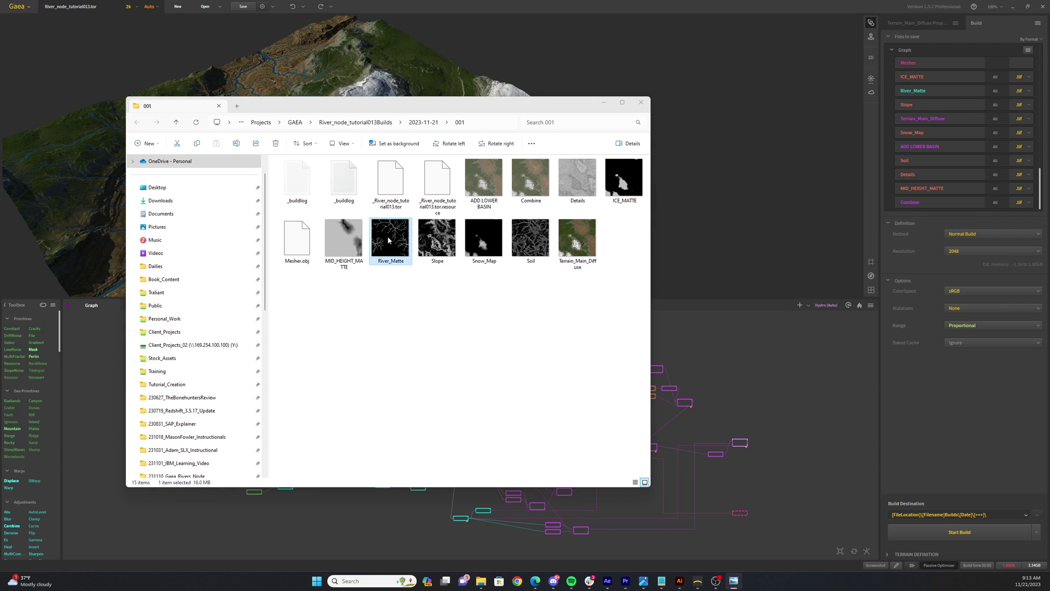
key("Right")
key("Right")
key("Right")
key("Right")
key("Right")
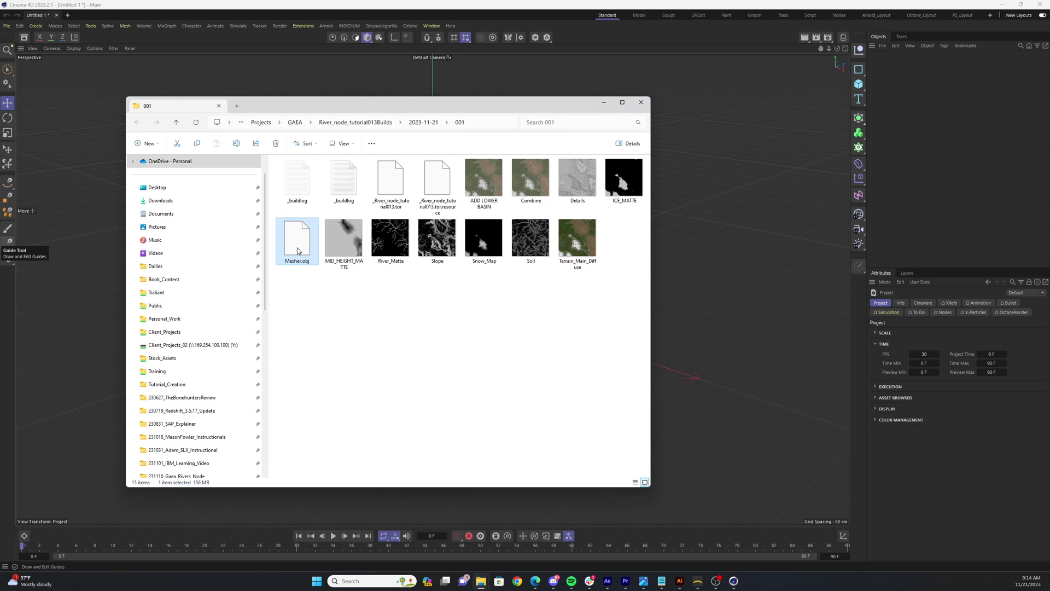
- Import Mesher.obj into Cinema 4D with the default OBJ import settings and activate the Scale tool
left_click_drag(303, 243, 737, 256)
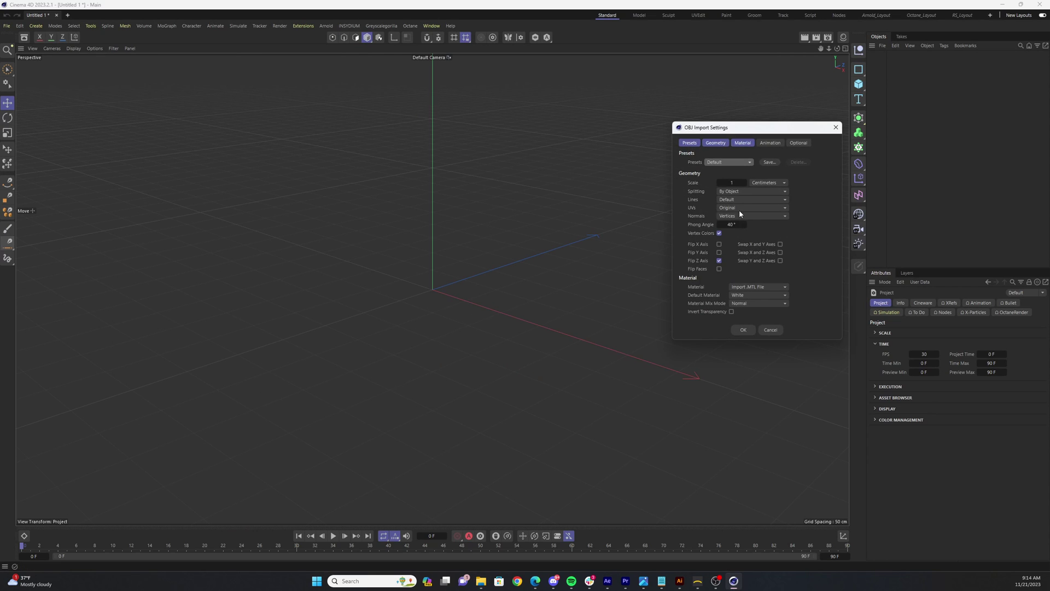
left_click(746, 328)
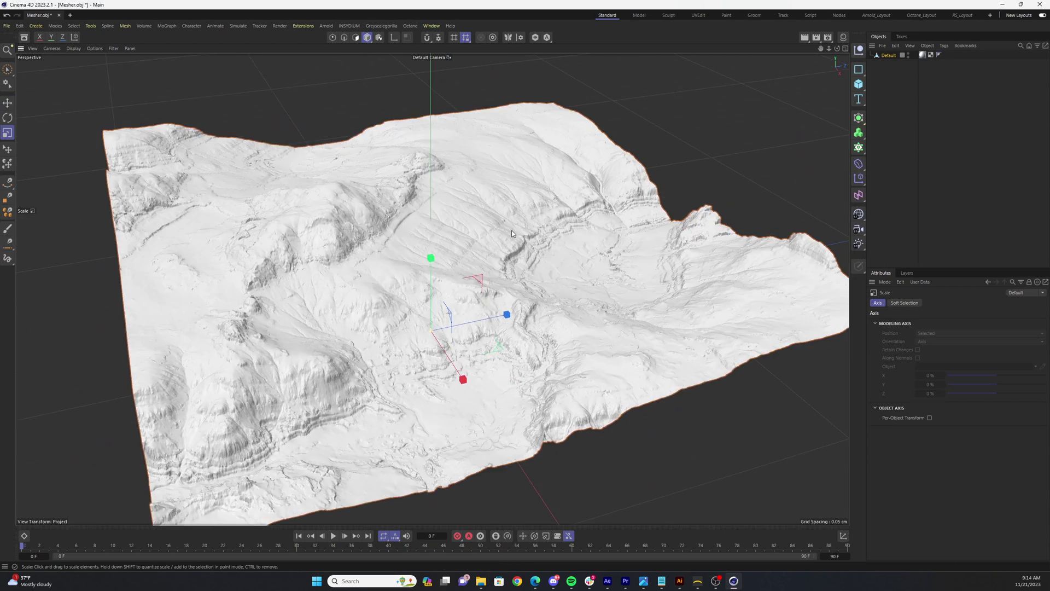
key("t")
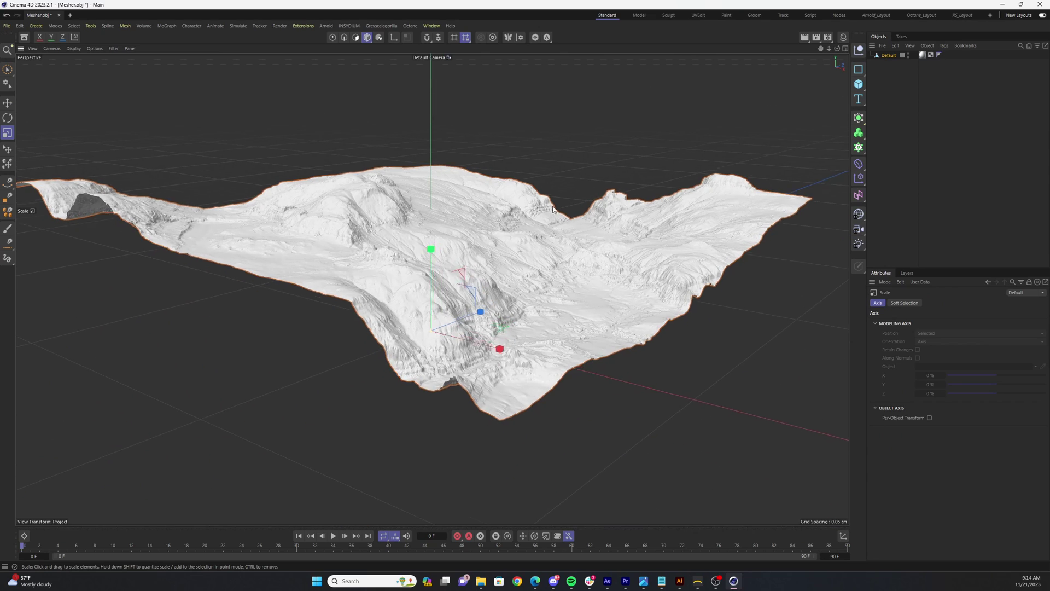